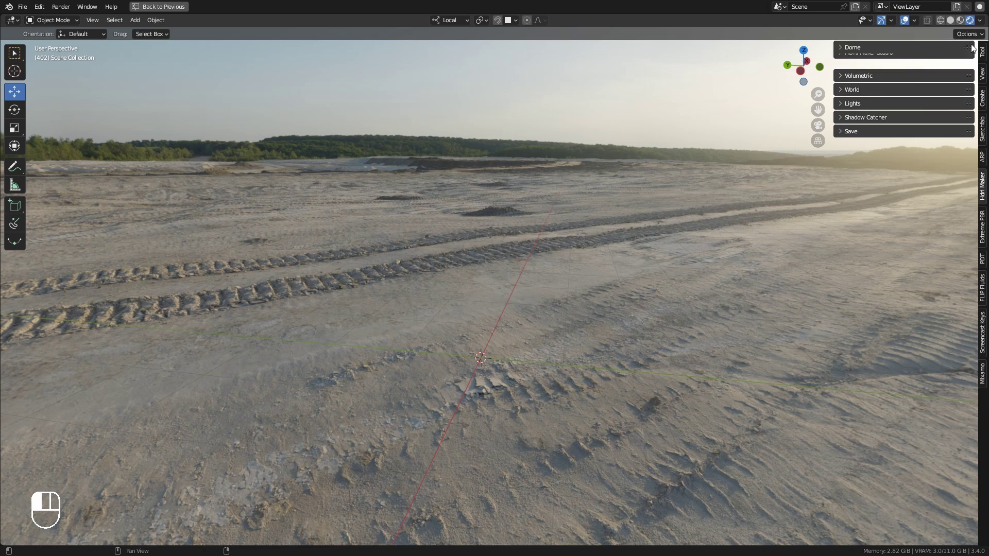
# Add a dome with the Dome type set to Dome and toggle its wireframe display to inspect the geometry.
pyautogui.click(844, 47)
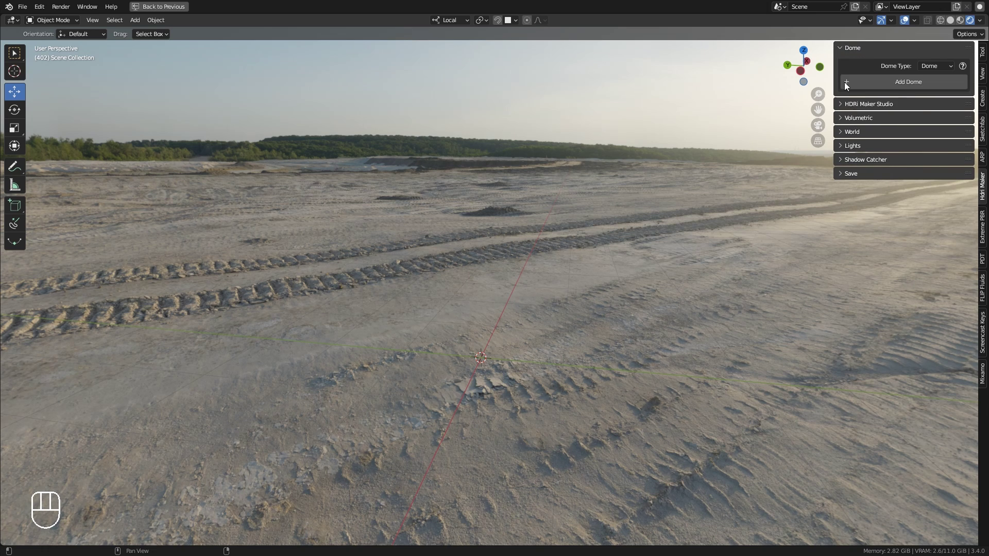
pyautogui.click(891, 82)
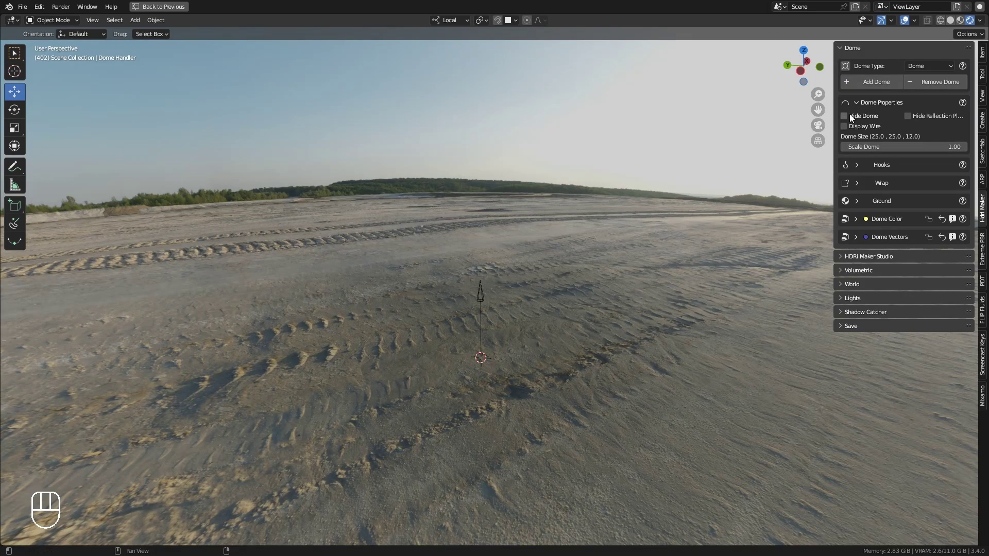
pyautogui.click(847, 68)
pyautogui.moveTo(684, 211); pyautogui.dragTo(314, 201, button='middle')
pyautogui.click(851, 127)
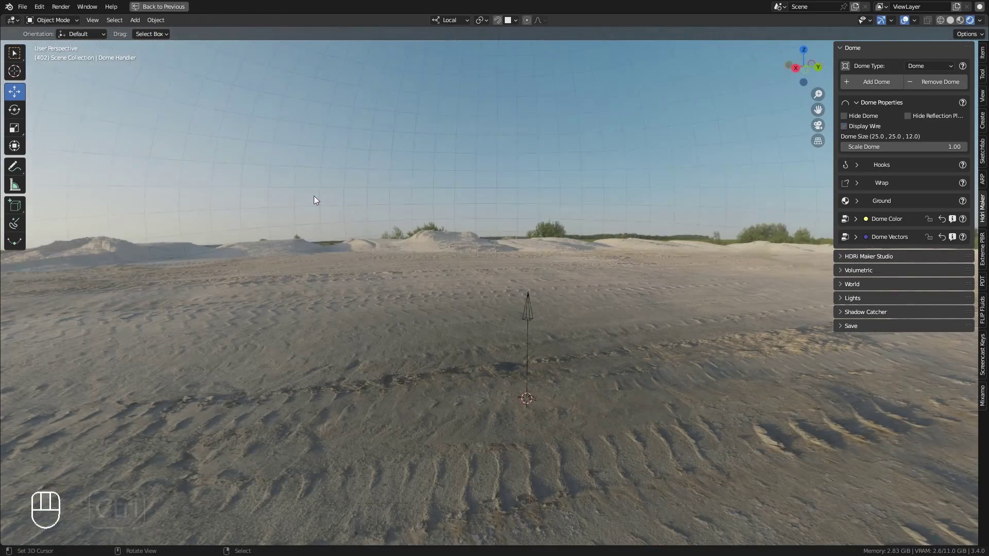
# Look up the A.N.T.Landscape add-on in the preferences by searching for "landsca" and check its details.
pyautogui.click(39, 7)
pyautogui.click(69, 163)
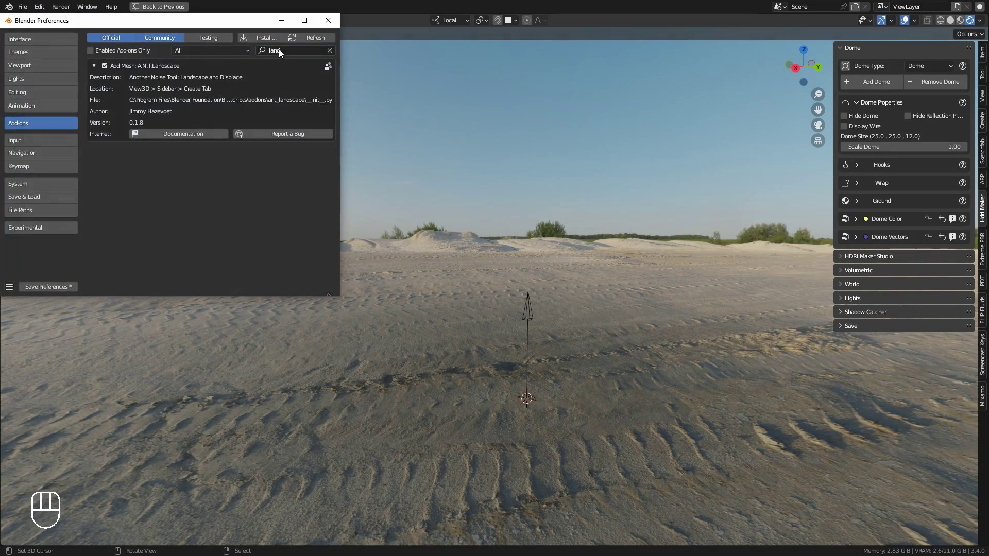
pyautogui.click(279, 50)
pyautogui.write('landsca')
pyautogui.click(95, 66)
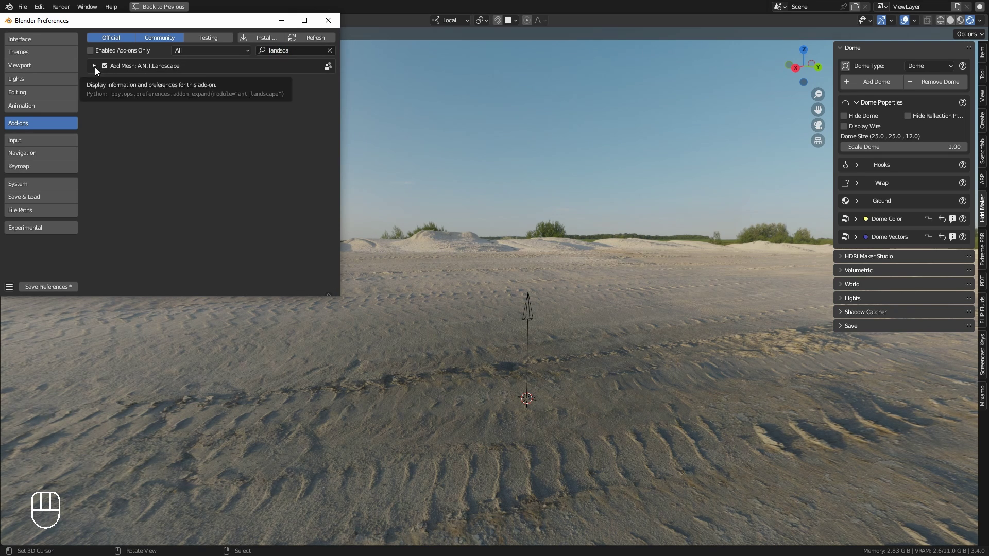
pyautogui.click(95, 67)
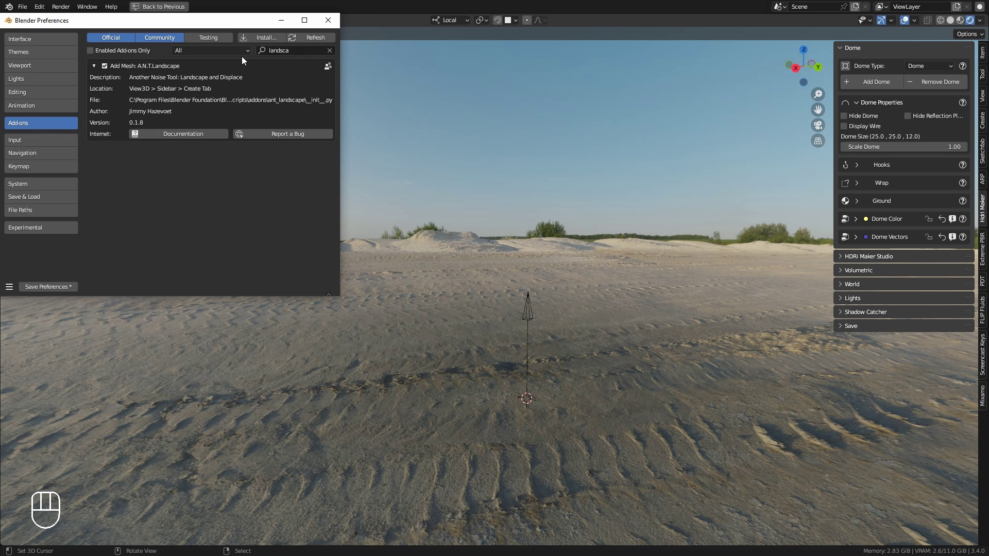
pyautogui.click(324, 22)
# Add a Landscape mesh at the dome's centre and scale it uniformly by about 2.218.
pyautogui.hotkey('shift', 'a')
pyautogui.moveTo(471, 288)
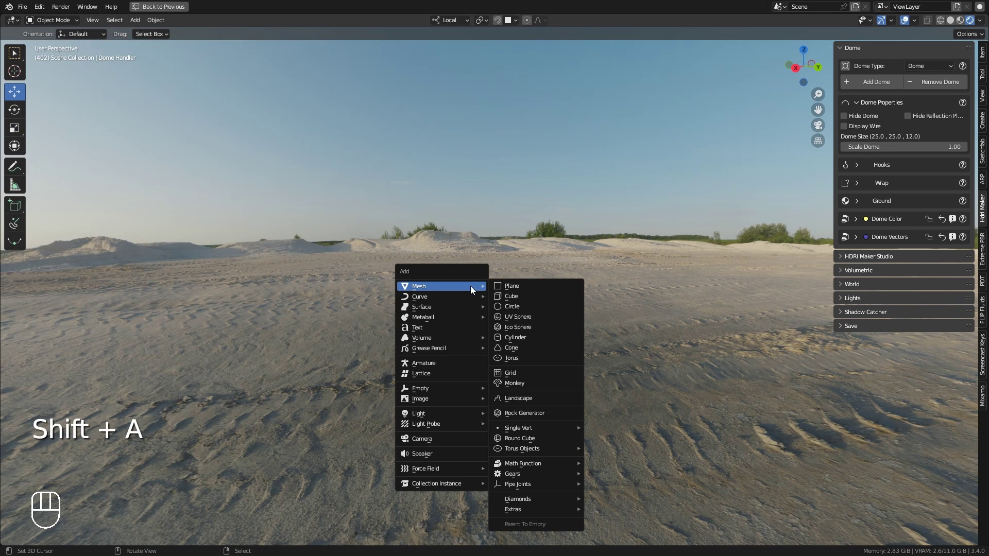
pyautogui.click(556, 401)
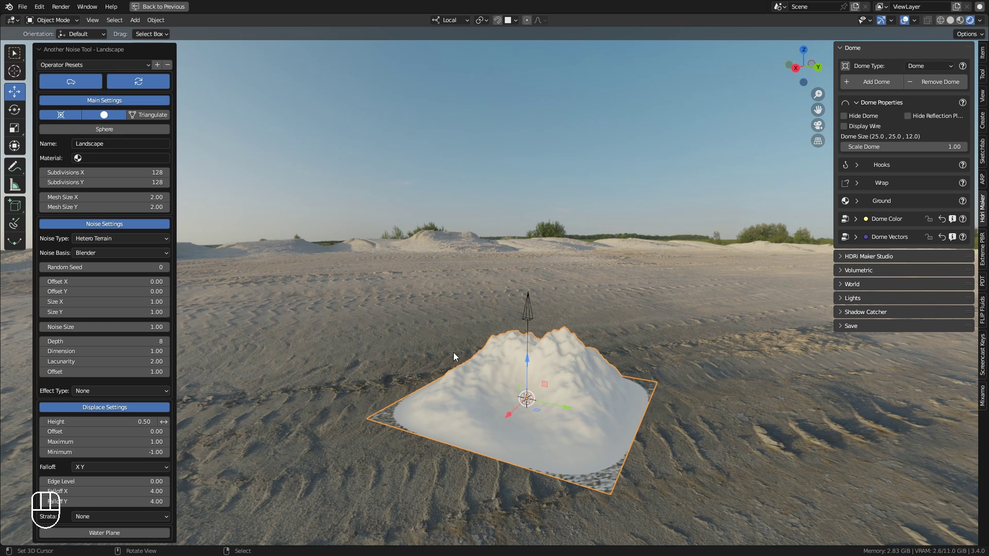
pyautogui.click(112, 65)
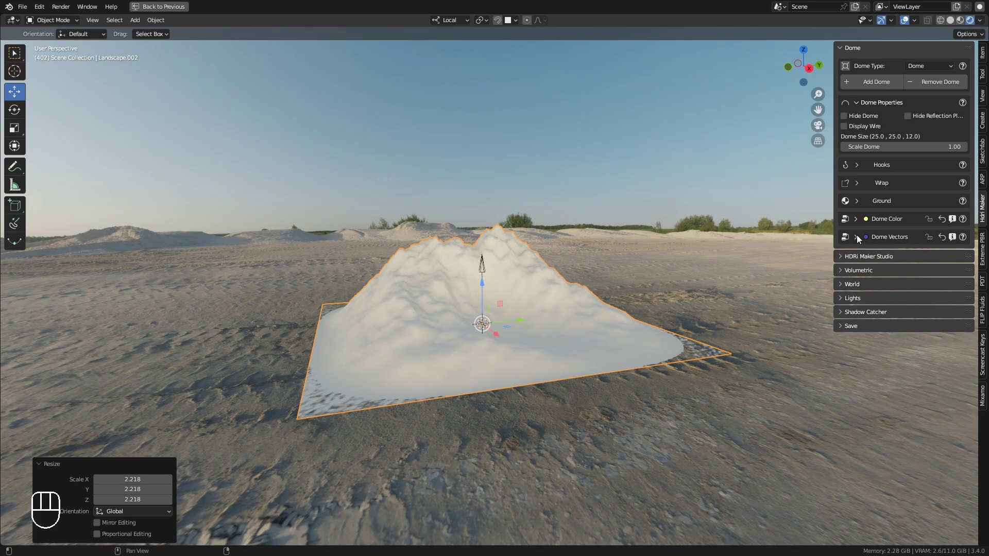
# Wrap the dome onto the selected landscape mesh.
pyautogui.click(857, 184)
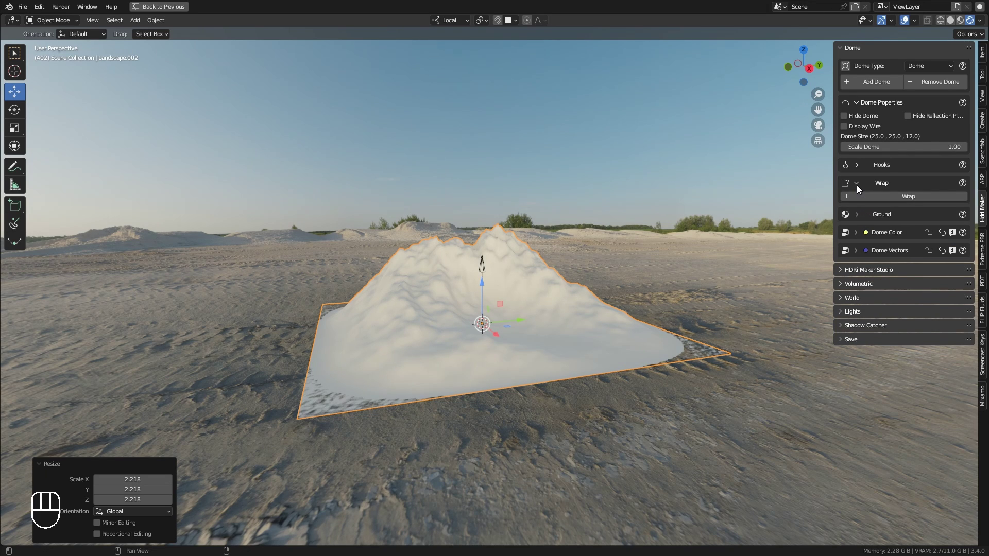
pyautogui.click(899, 197)
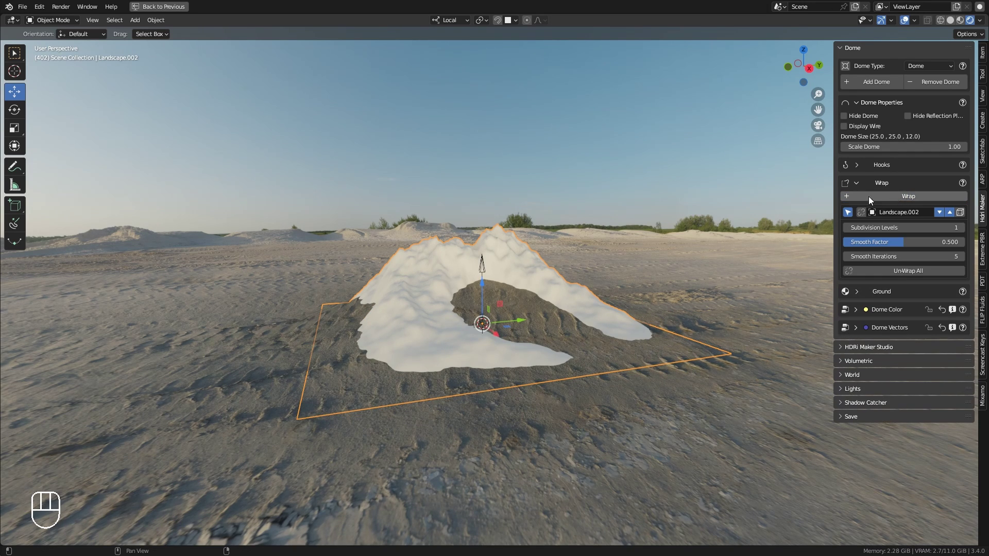
pyautogui.moveTo(479, 292); pyautogui.dragTo(511, 294)
pyautogui.keyDown('shift'); pyautogui.moveTo(511, 295); pyautogui.dragTo(546, 316, button='middle'); pyautogui.keyUp('shift')
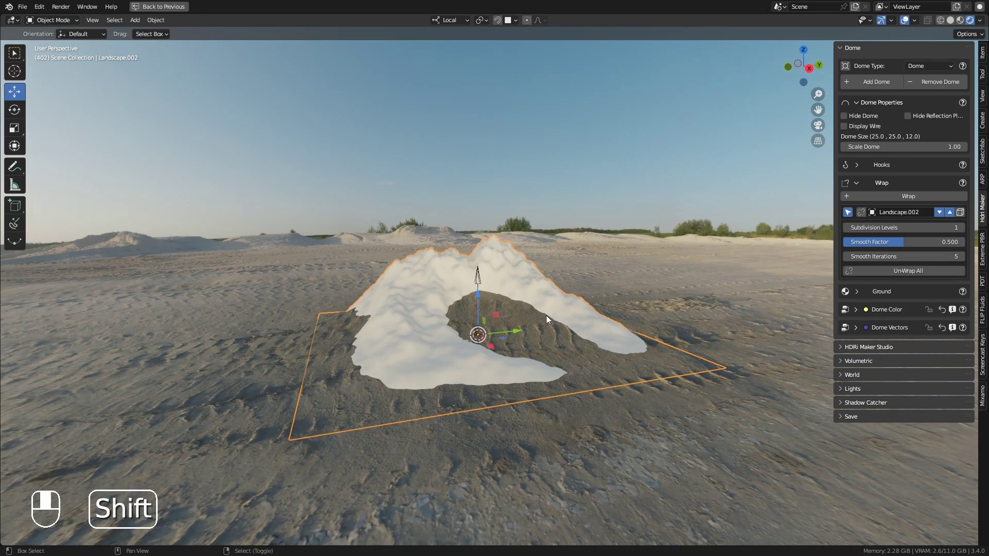
# Show the wrapped landscape only as a bounding box and try lowering it along its local Z axis.
pyautogui.click(961, 212)
pyautogui.moveTo(483, 295); pyautogui.dragTo(494, 422)
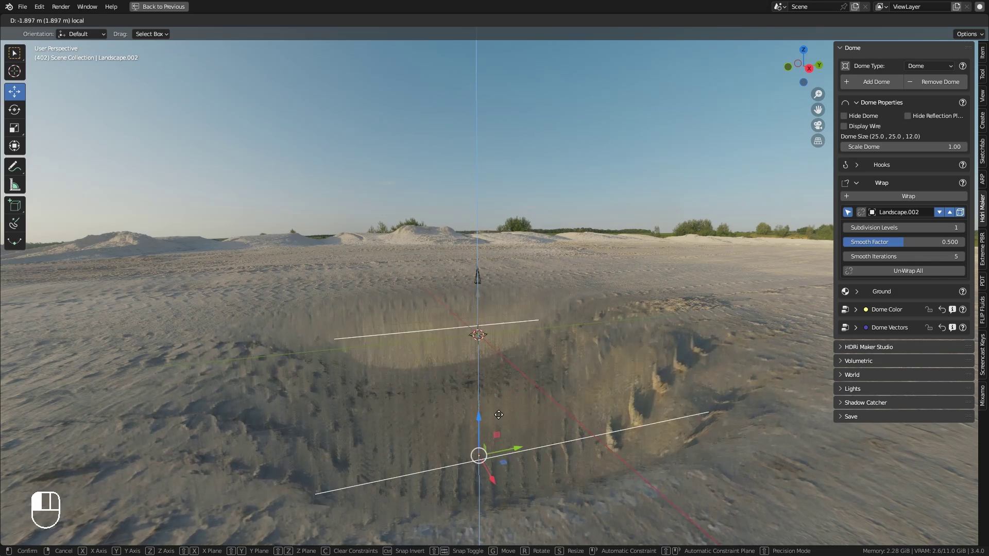
pyautogui.rightClick(499, 388)
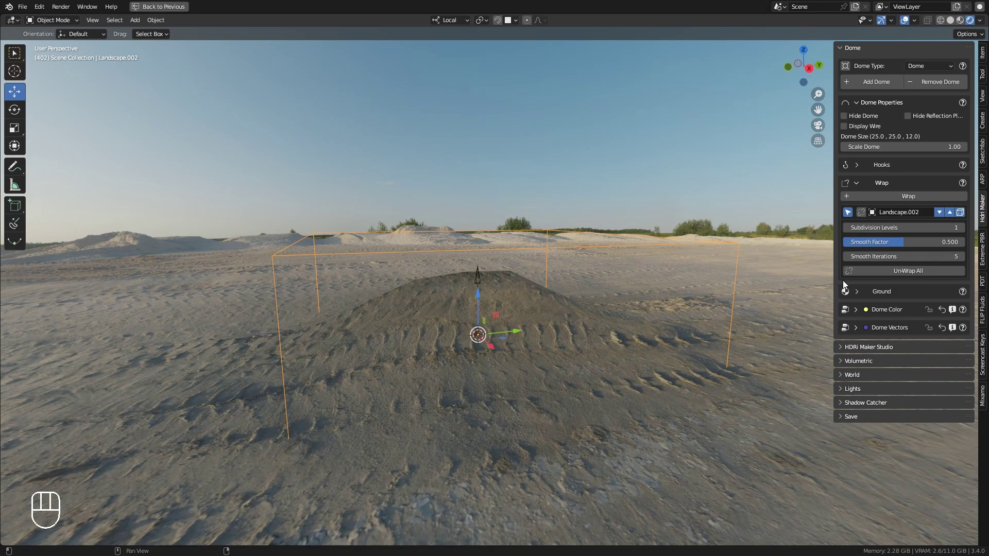
# Display the dome's wireframe and set the wrap's subdivision levels to 4.
pyautogui.click(856, 125)
pyautogui.keyDown('shift'); pyautogui.moveTo(652, 252); pyautogui.dragTo(492, 273, button='middle'); pyautogui.keyUp('shift')
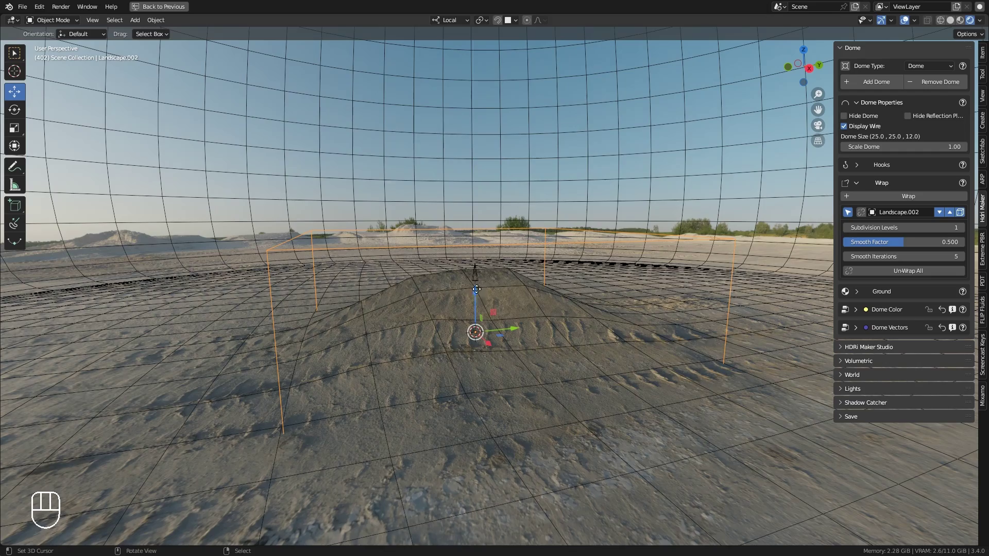
pyautogui.moveTo(477, 289)
pyautogui.mouseDown()
pyautogui.moveTo(475, 201)
pyautogui.moveTo(476, 287)
pyautogui.mouseUp()
pyautogui.rightClick(477, 288)
pyautogui.click(960, 227)
pyautogui.click(960, 227)
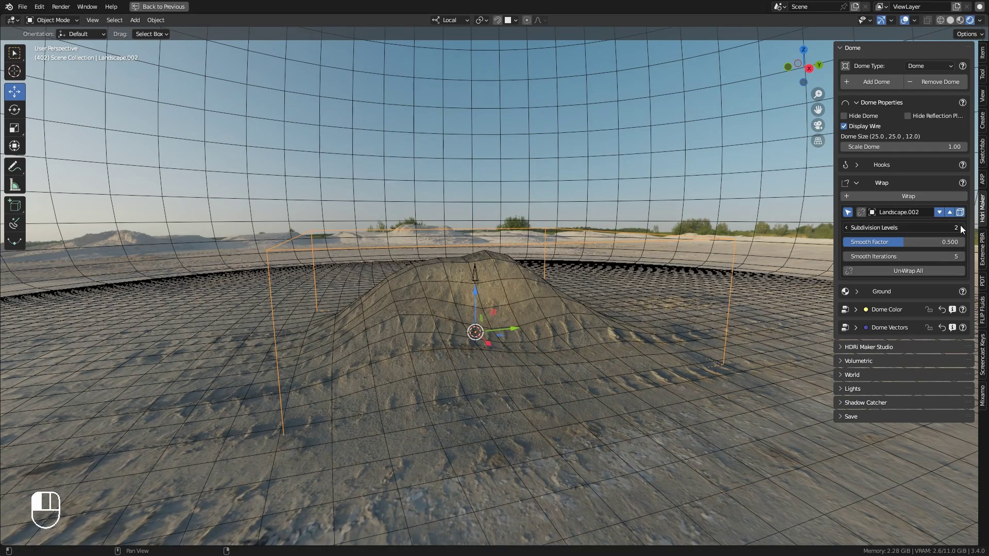
pyautogui.click(960, 227)
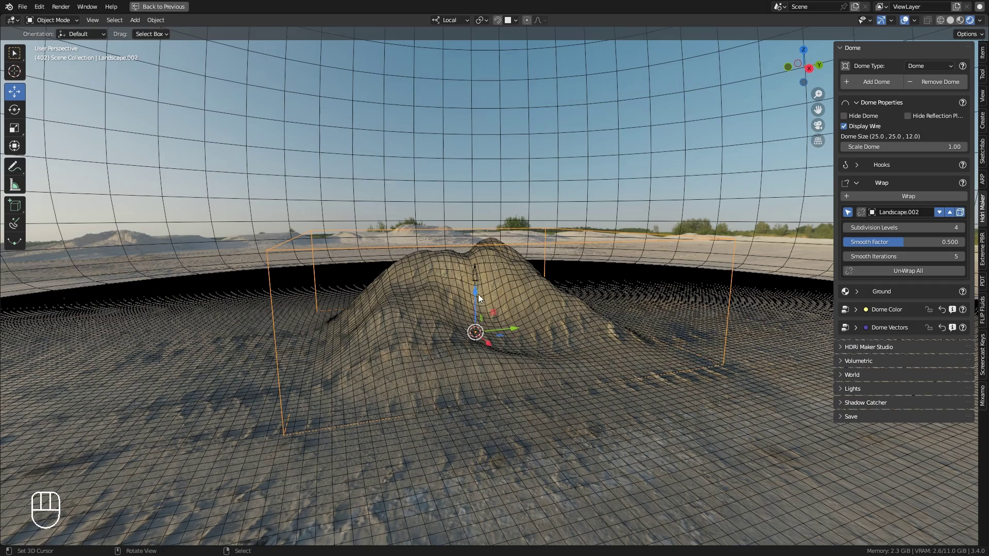
# Try lowering the landscape about 1 m along its local Z axis to test the denser wrap.
pyautogui.moveTo(479, 295); pyautogui.dragTo(510, 363)
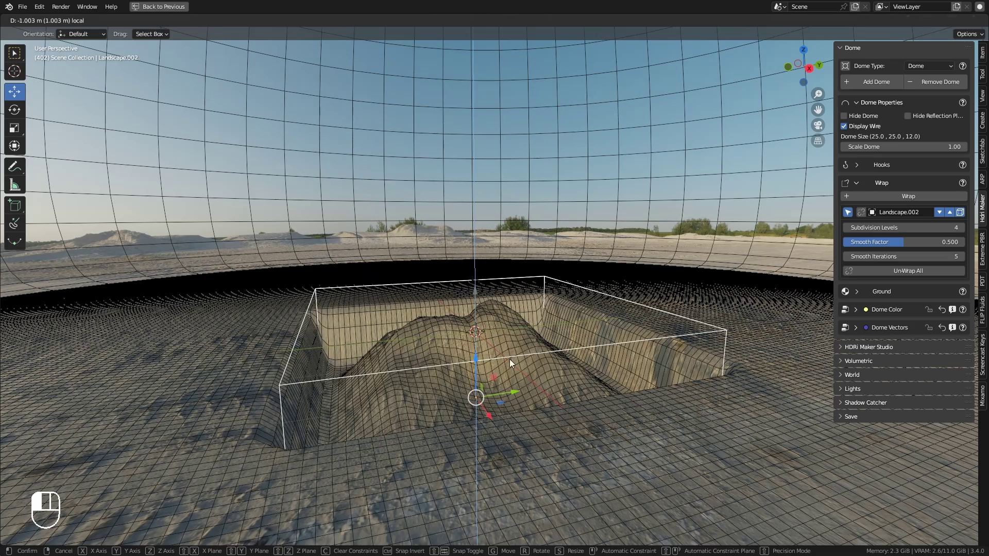
pyautogui.rightClick(508, 359)
pyautogui.keyDown('shift'); pyautogui.moveTo(516, 351); pyautogui.dragTo(504, 347, button='middle'); pyautogui.keyUp('shift')
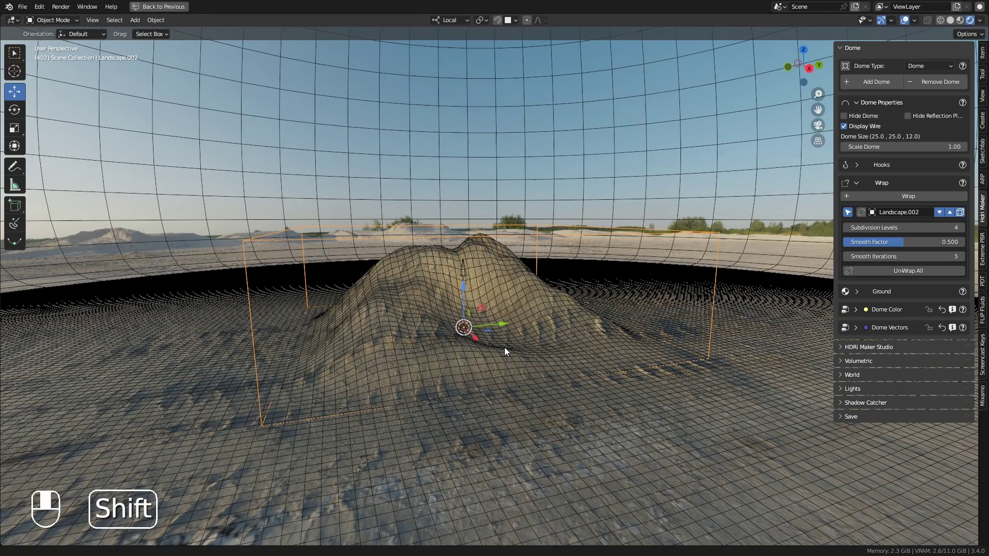
# Try the wrap's downward and upward projection separately, disabling the upward one and test-moving the landscape vertically.
pyautogui.click(940, 212)
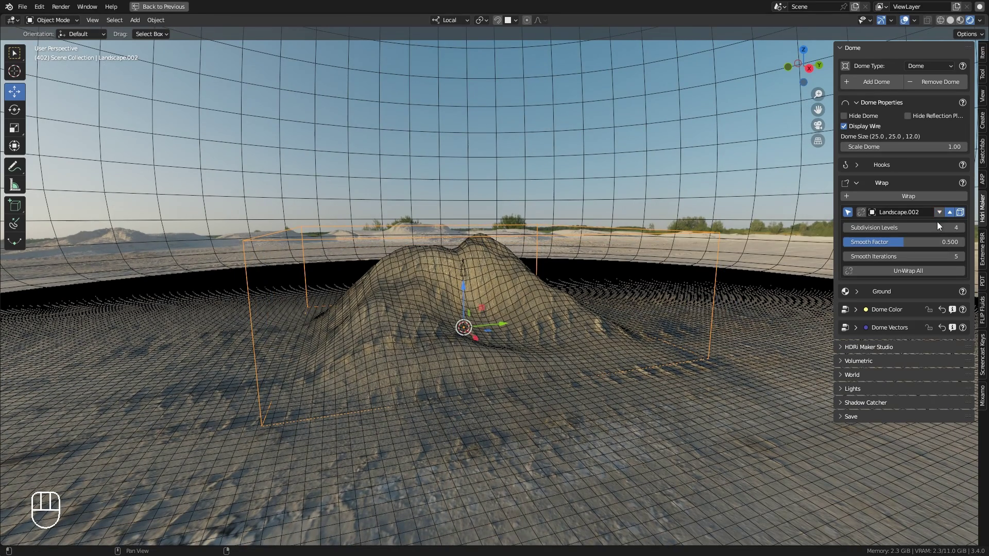
pyautogui.click(949, 212)
pyautogui.moveTo(463, 293)
pyautogui.mouseDown()
pyautogui.moveTo(470, 193)
pyautogui.moveTo(469, 420)
pyautogui.moveTo(462, 204)
pyautogui.moveTo(465, 379)
pyautogui.moveTo(464, 292)
pyautogui.mouseUp()
pyautogui.click(947, 212)
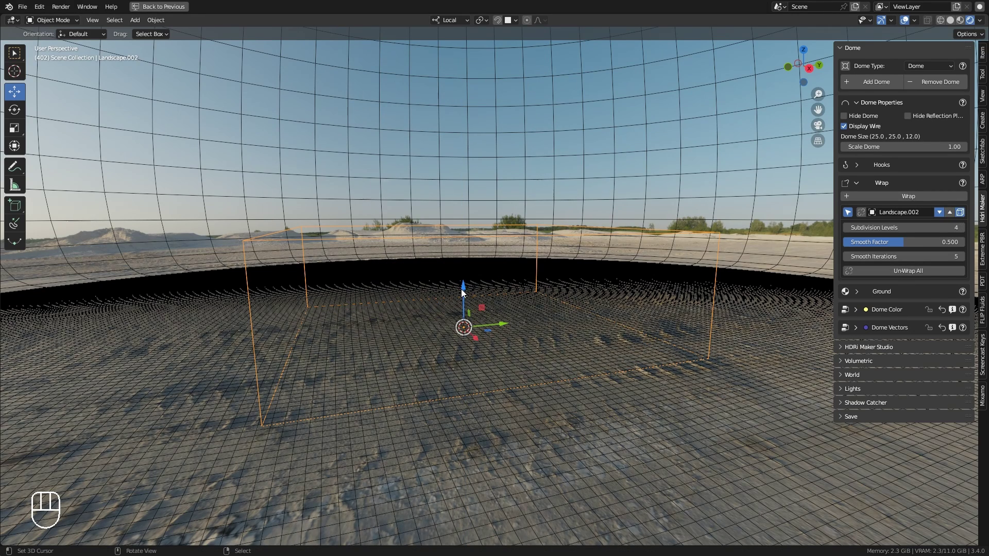
pyautogui.moveTo(462, 289); pyautogui.dragTo(494, 275)
# Show the landscape as solid, flip it with a scale of about -2.257 along local Z, and restore its bounding-box display.
pyautogui.click(958, 212)
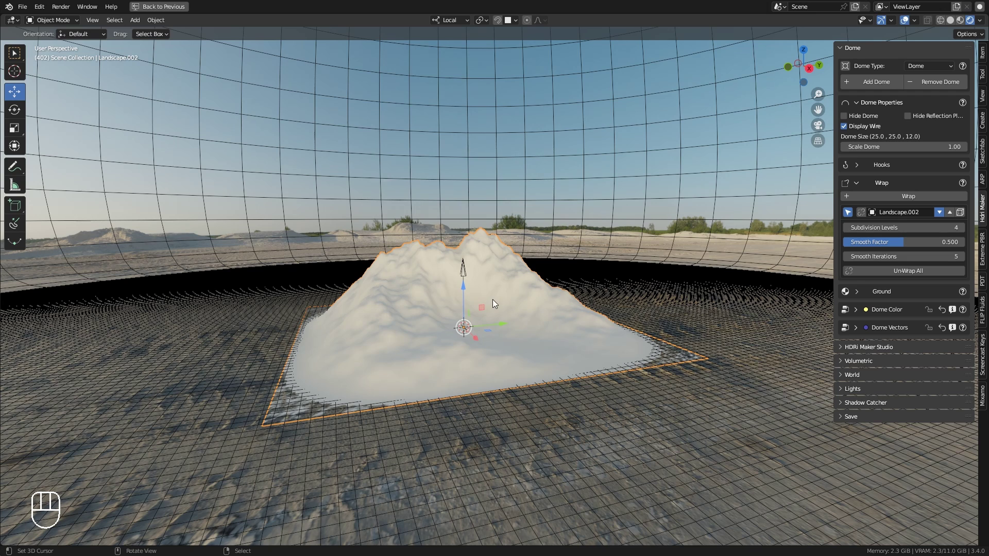
pyautogui.press('s')
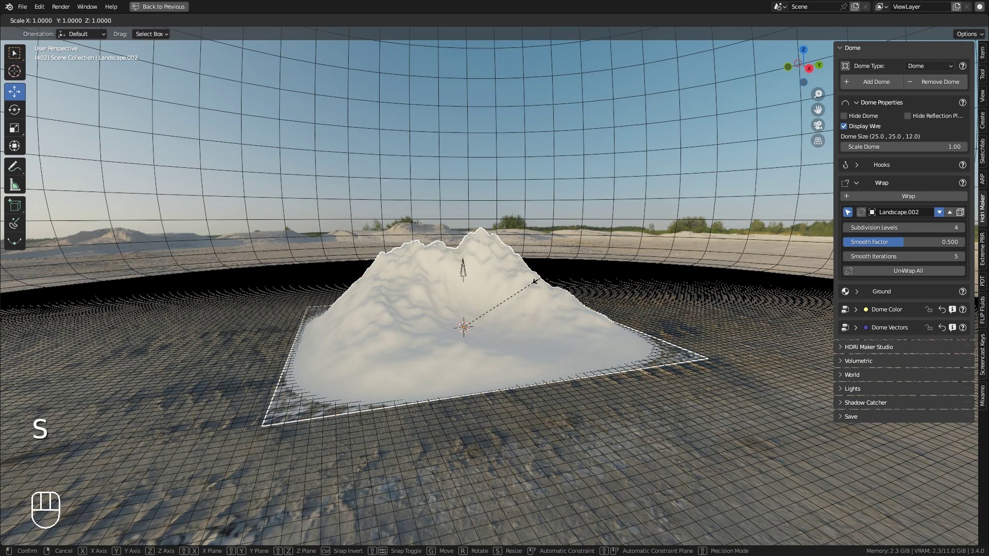
pyautogui.press('z')
pyautogui.press('z')
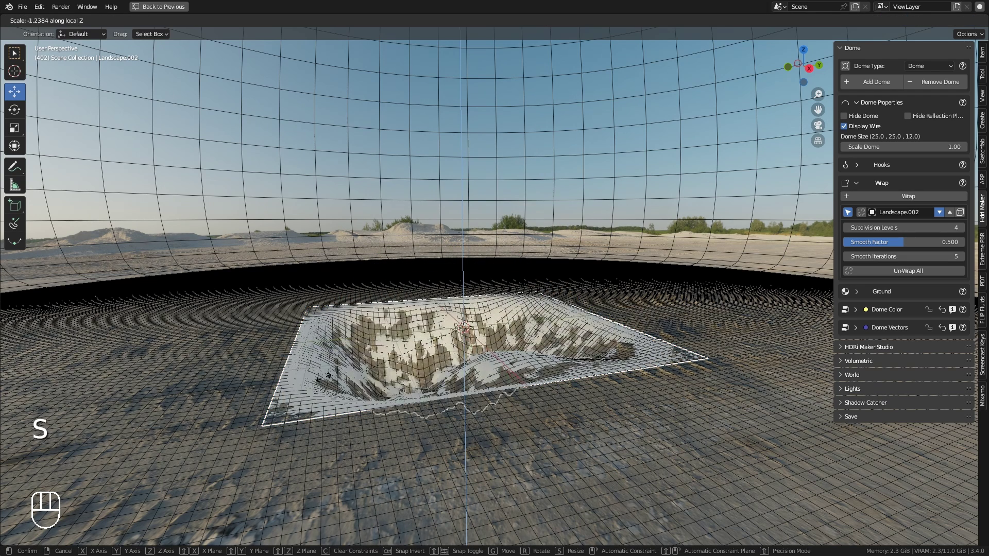
pyautogui.click(410, 360)
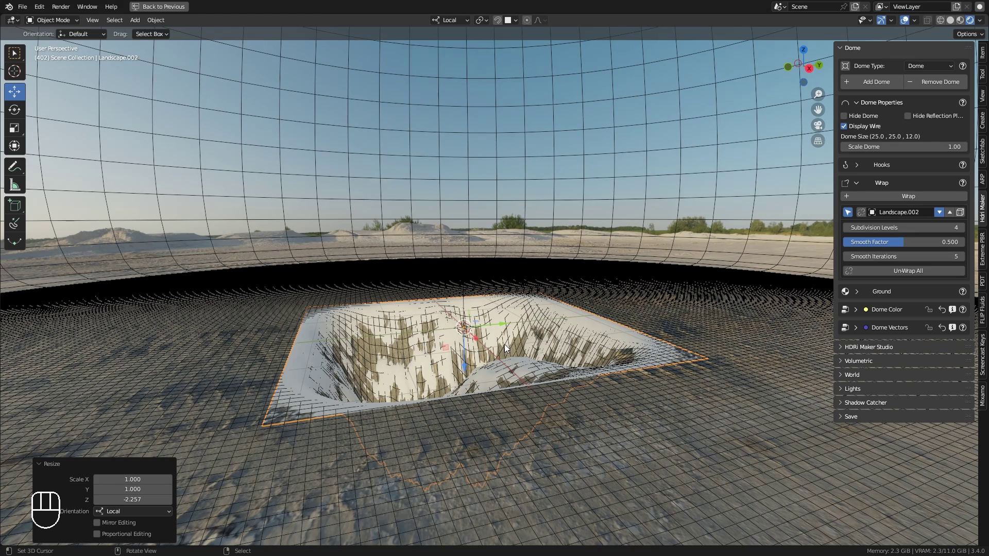
pyautogui.click(960, 213)
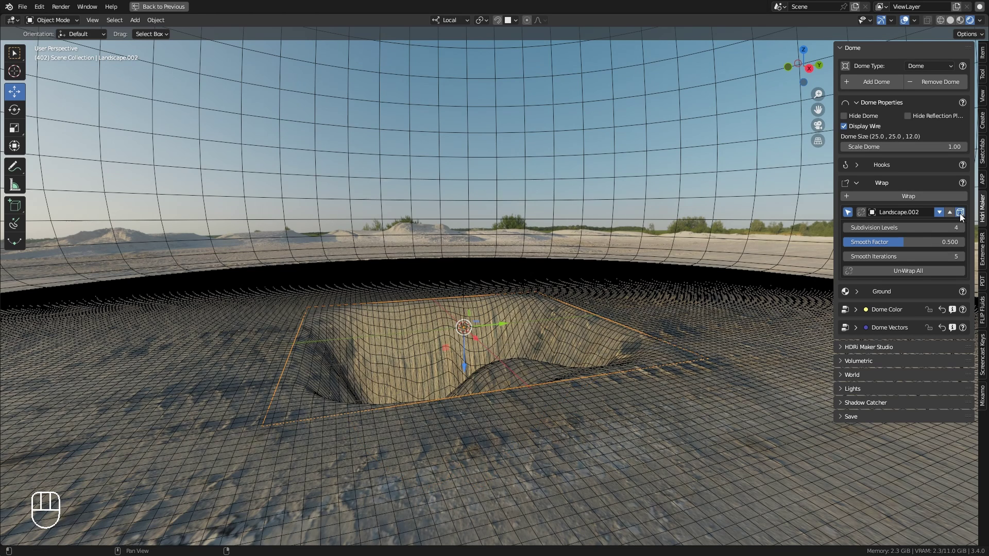
# Test-move the inverted landscape vertically, then undo the inversion and the changed wrap projection.
pyautogui.moveTo(460, 367); pyautogui.dragTo(496, 342)
pyautogui.hotkey('ctrl', 'z')
pyautogui.hotkey('ctrl', 'z')
pyautogui.hotkey('ctrl', 'z')
pyautogui.hotkey('ctrl', 'z')
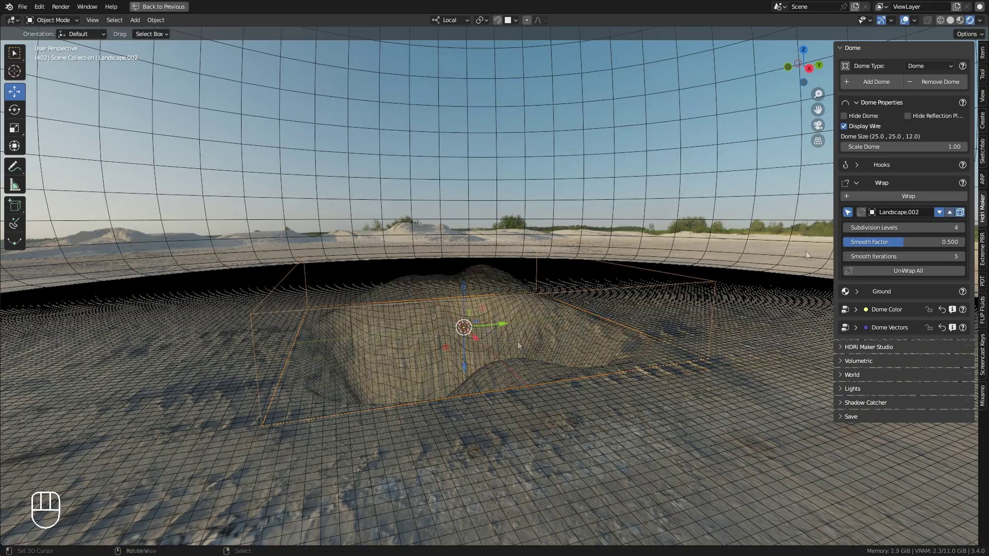
# Move the landscape about 2.67 m along its local X axis, away from the dome's centre.
pyautogui.keyDown('shift'); pyautogui.moveTo(555, 316); pyautogui.dragTo(548, 314, button='middle'); pyautogui.keyUp('shift')
pyautogui.moveTo(480, 323); pyautogui.dragTo(292, 347)
pyautogui.keyDown('shift'); pyautogui.moveTo(292, 347); pyautogui.dragTo(558, 302, button='middle'); pyautogui.keyUp('shift')
pyautogui.moveTo(558, 303); pyautogui.dragTo(636, 300)
# Duplicate the landscape to the opposite side of the dome's centre, raise the copy about 0.04 m, and wrap the dome onto it.
pyautogui.hotkey('shift', 'd')
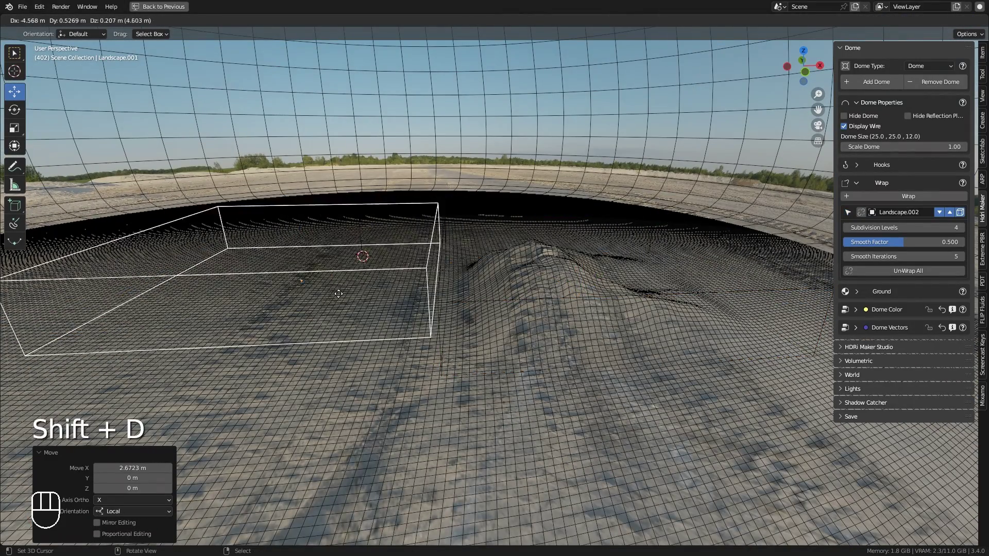
pyautogui.click(309, 304)
pyautogui.keyDown('shift'); pyautogui.moveTo(308, 304); pyautogui.dragTo(366, 273, button='middle'); pyautogui.keyUp('shift')
pyautogui.moveTo(366, 273)
pyautogui.mouseDown()
pyautogui.moveTo(370, 296)
pyautogui.moveTo(371, 256)
pyautogui.mouseUp()
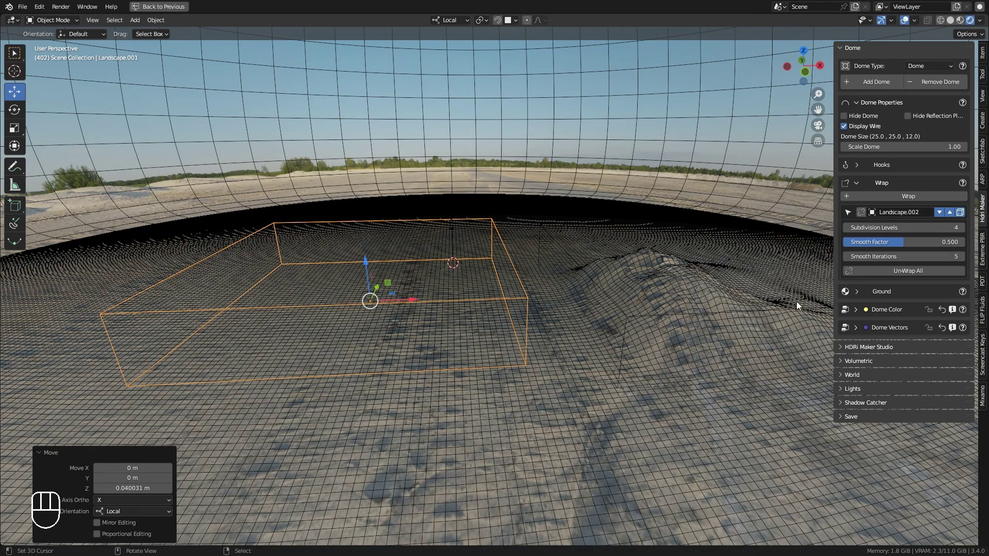
pyautogui.click(913, 196)
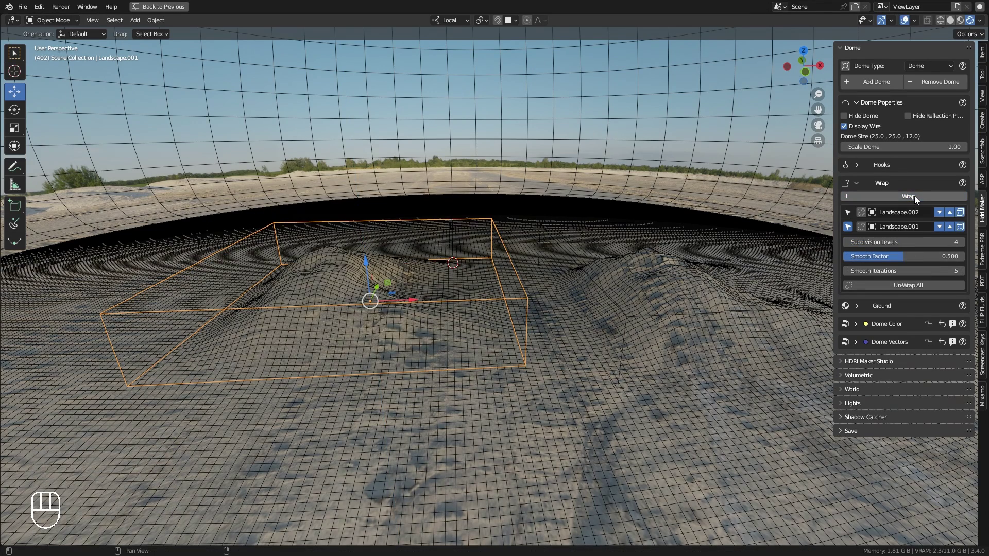
# Switch the selection between Landscape.002 and Landscape.001 through the wrap list, ending with Landscape.001 selected.
pyautogui.moveTo(814, 191); pyautogui.dragTo(977, 248)
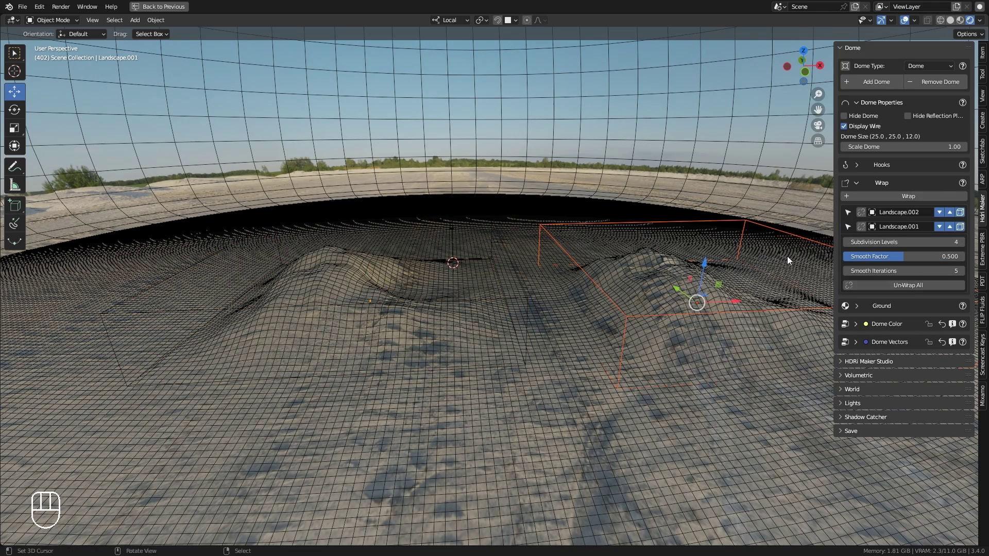
pyautogui.keyDown('shift'); pyautogui.moveTo(681, 263); pyautogui.dragTo(595, 271, button='middle'); pyautogui.keyUp('shift')
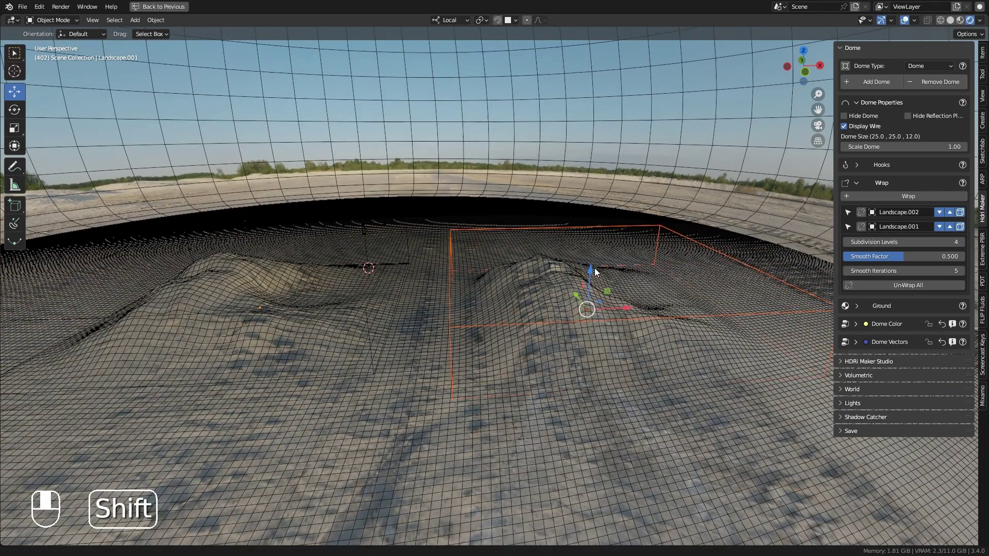
pyautogui.click(848, 212)
pyautogui.click(848, 227)
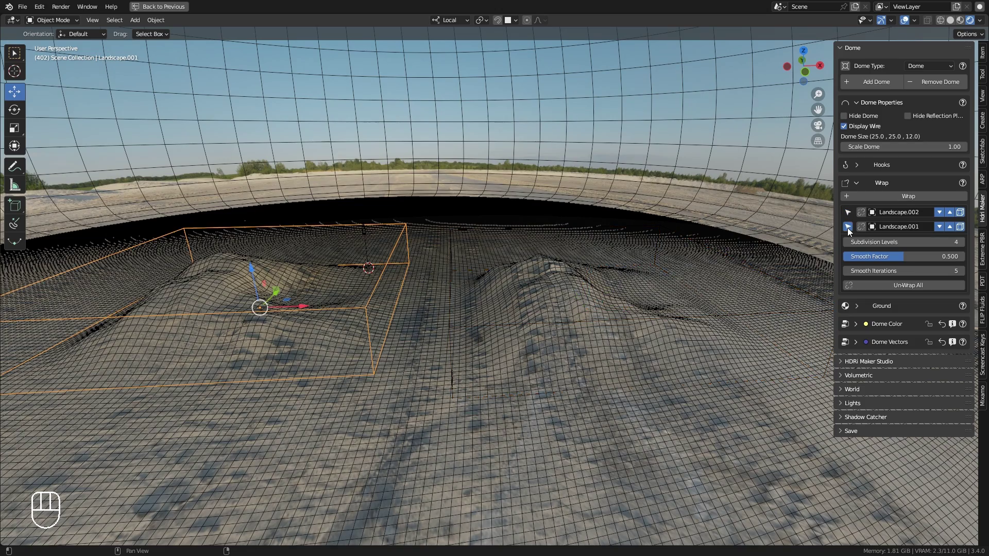
pyautogui.click(848, 213)
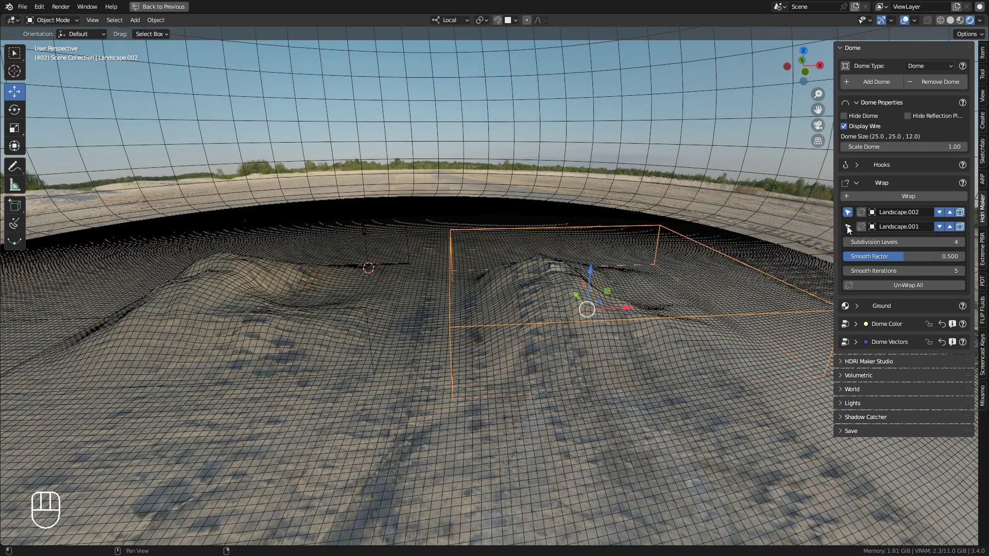
pyautogui.click(847, 227)
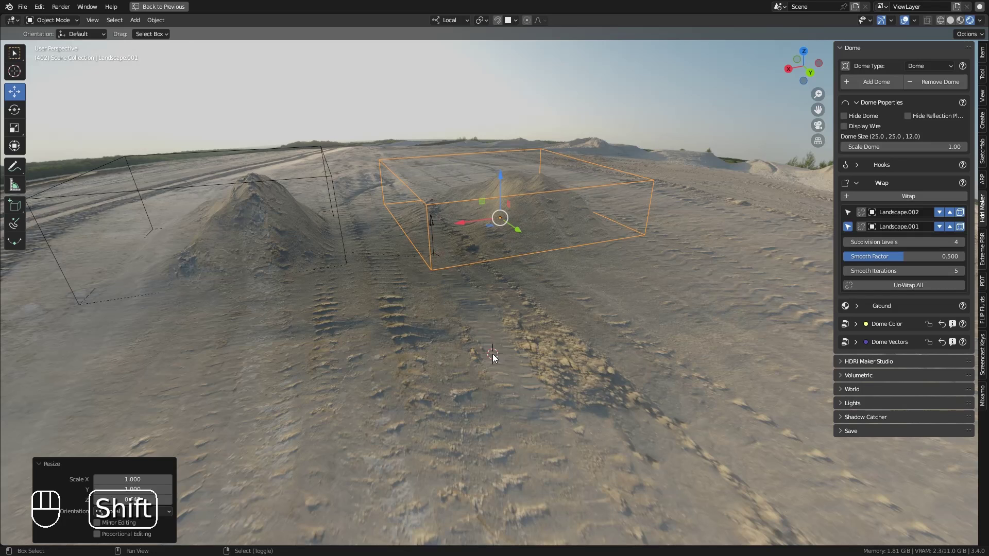
# Add a Landscape mesh at the 3D cursor and apply the canyon preset to it.
pyautogui.hotkey('shift', 'a')
pyautogui.moveTo(487, 344)
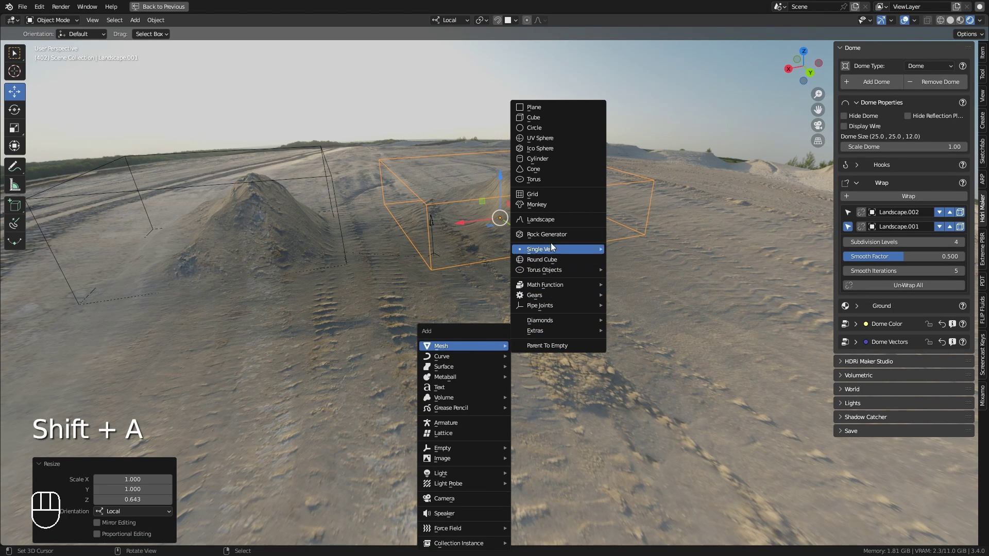
pyautogui.click(565, 220)
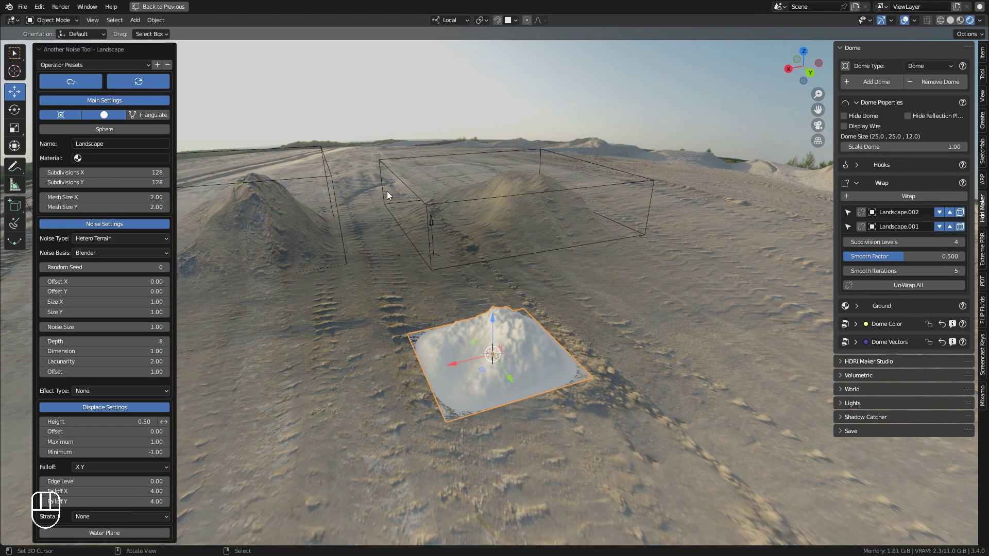
pyautogui.click(123, 67)
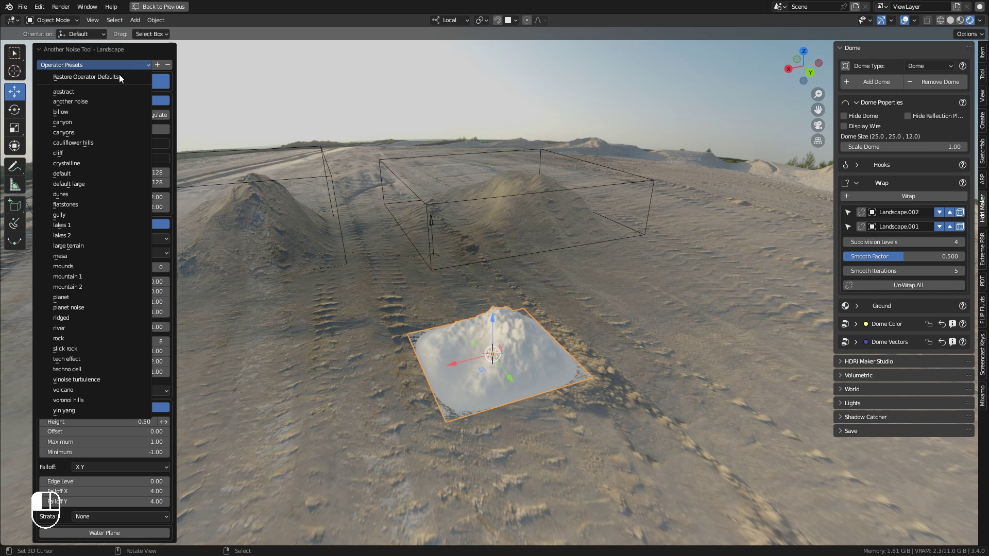
pyautogui.click(113, 124)
pyautogui.keyDown('shift'); pyautogui.moveTo(491, 342); pyautogui.dragTo(475, 292, button='middle'); pyautogui.keyUp('shift')
pyautogui.scroll(7, 475, 293)
pyautogui.scroll(-10, 475, 292)
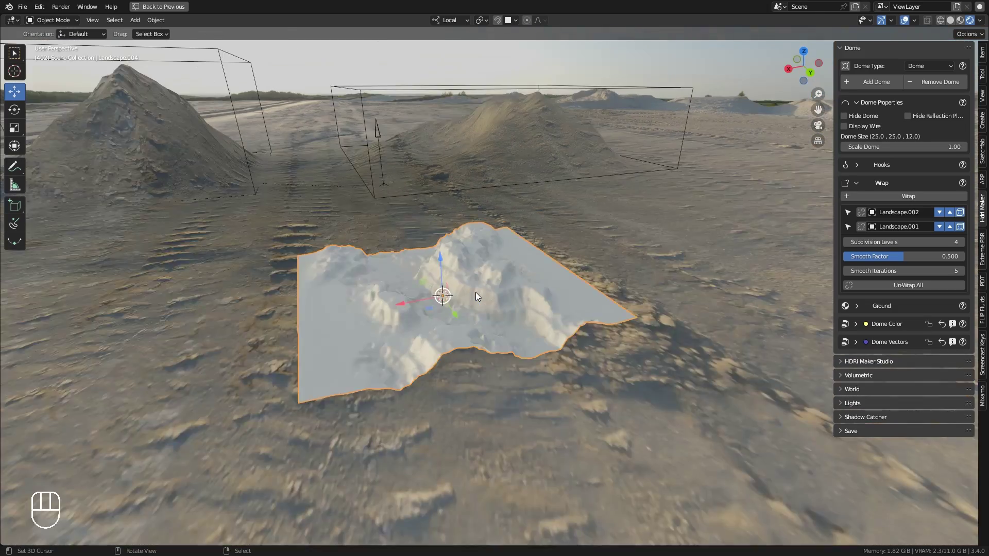
# Enlarge the canyon landscape about 3.14 times and another 2.48 times, and lower it about 0.47 m.
pyautogui.press('s')
pyautogui.click(693, 277)
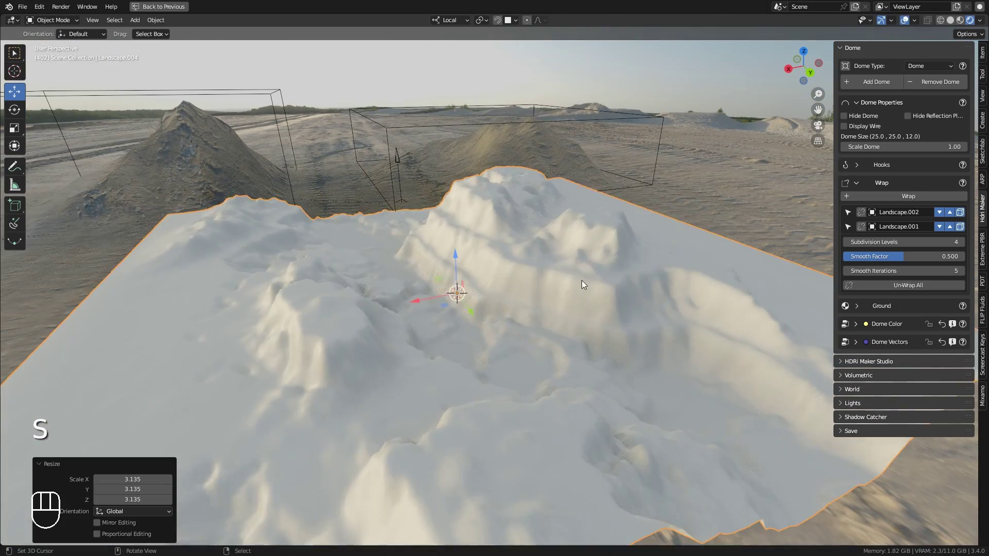
pyautogui.scroll(-6, 602, 279)
pyautogui.press('s')
pyautogui.click(819, 265)
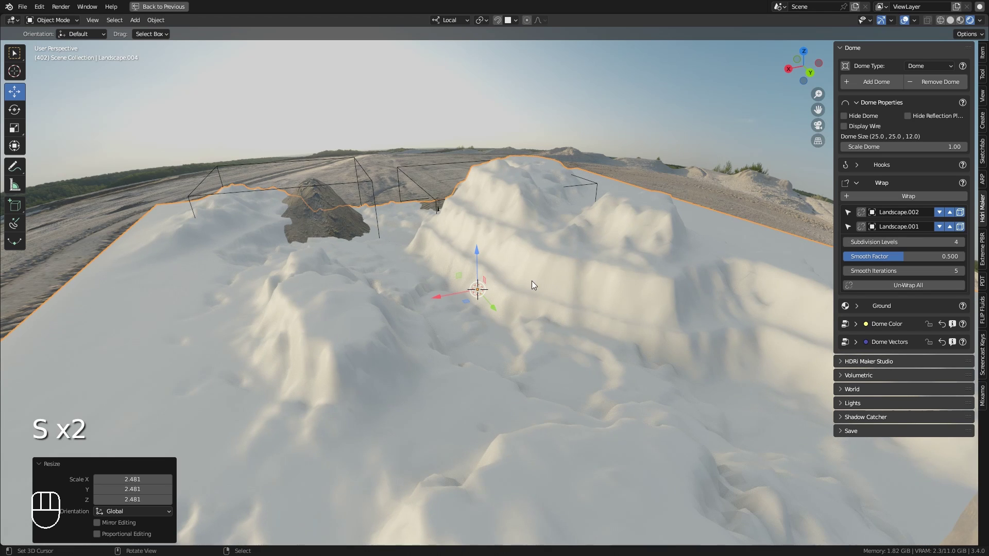
pyautogui.moveTo(483, 253); pyautogui.dragTo(539, 276)
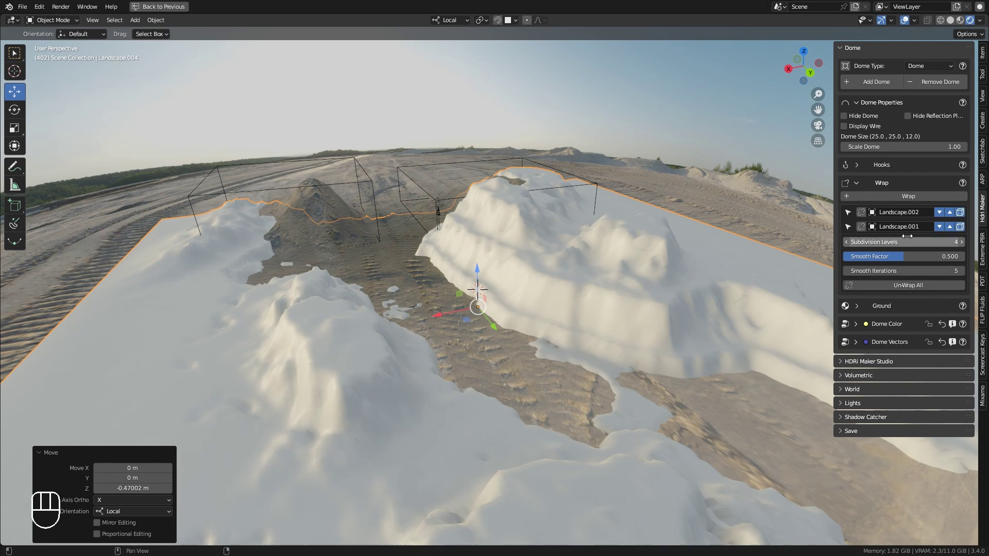
# Wrap the dome onto the canyon landscape and show that landscape only as a bounding box.
pyautogui.click(908, 197)
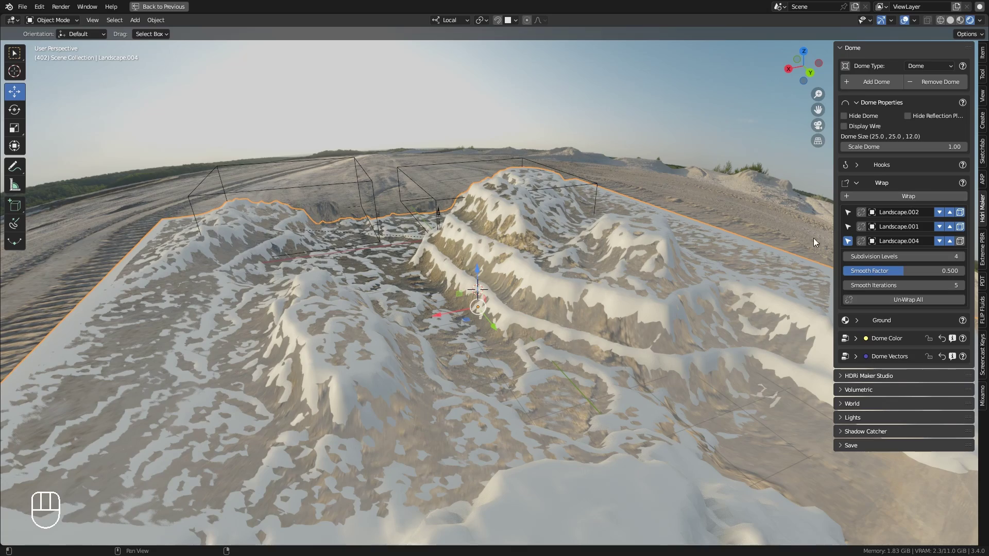
pyautogui.click(950, 242)
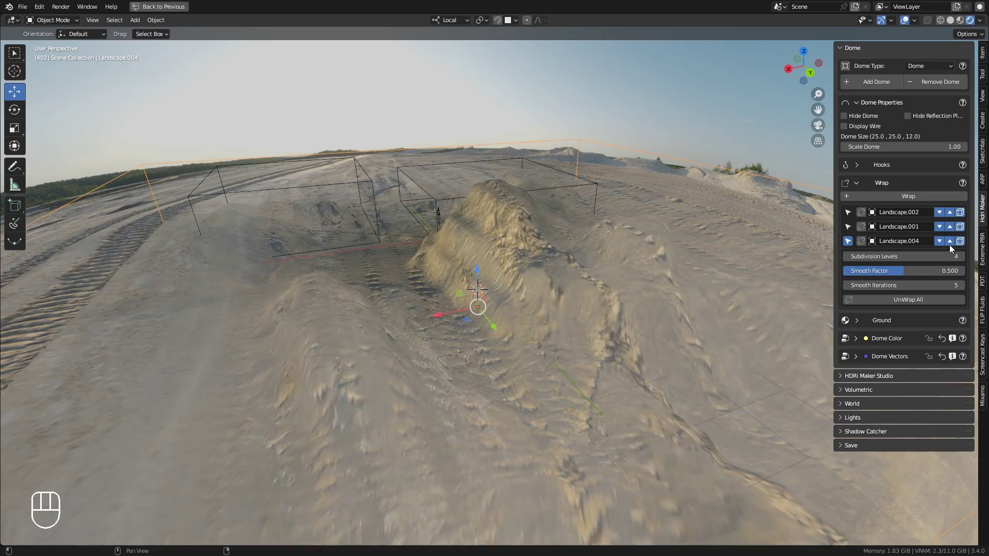
# Select Landscape.002 and move it about -4.54 m along its local Y axis, clear of the canyon relief.
pyautogui.moveTo(608, 265); pyautogui.dragTo(557, 298, button='middle')
pyautogui.click(560, 310)
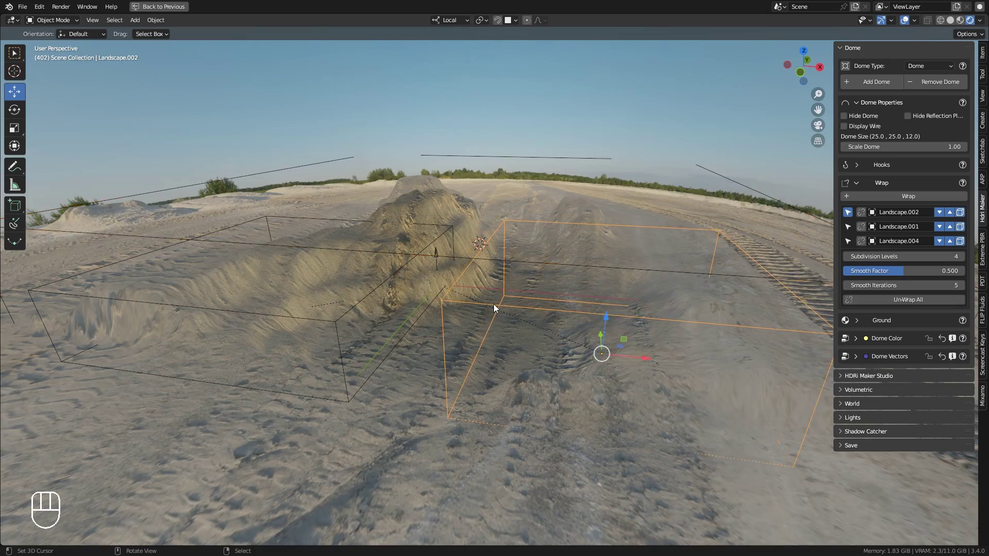
pyautogui.moveTo(493, 304); pyautogui.dragTo(438, 292, button='middle')
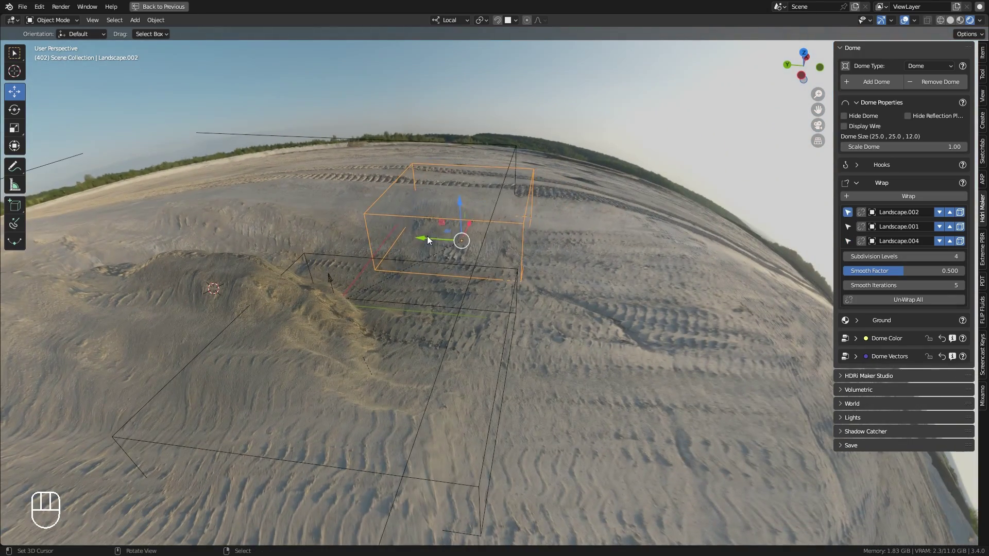
pyautogui.moveTo(427, 236); pyautogui.dragTo(551, 258)
pyautogui.moveTo(496, 340)
pyautogui.keyDown('shift'); pyautogui.mouseDown(button='middle')
pyautogui.moveTo(496, 295)
pyautogui.moveTo(488, 344)
pyautogui.mouseUp(button='middle'); pyautogui.keyUp('shift')
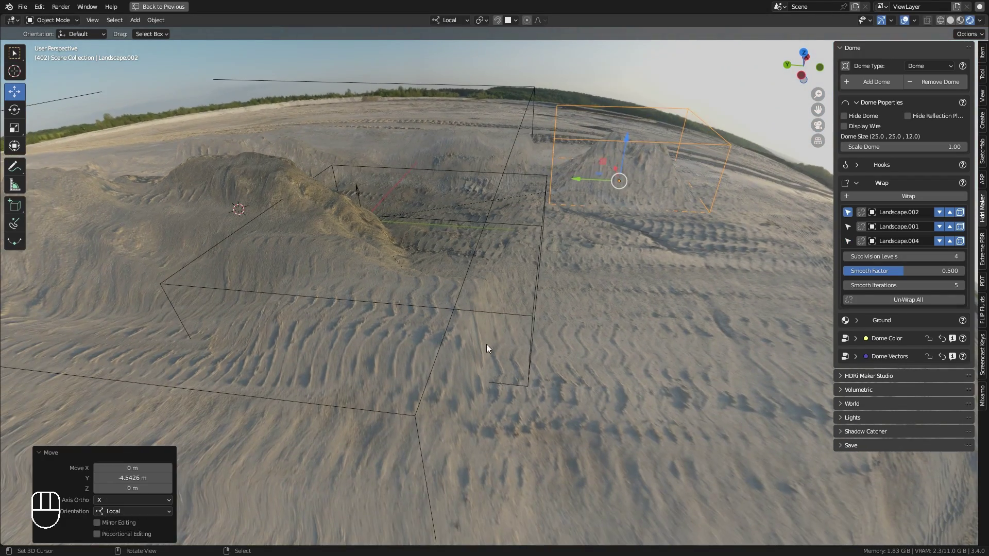
# Select Landscape.001, move it horizontally away from the canyon relief, and scale its height by about 0.65.
pyautogui.click(520, 310)
pyautogui.moveTo(373, 273); pyautogui.dragTo(711, 308)
pyautogui.moveTo(710, 308); pyautogui.dragTo(545, 193, button='middle')
pyautogui.press('s')
pyautogui.press('z')
pyautogui.click(554, 265)
pyautogui.moveTo(554, 266); pyautogui.dragTo(625, 280, button='middle')
# Set the dome's scale to 2.44.
pyautogui.moveTo(883, 153); pyautogui.dragTo(942, 149)
pyautogui.scroll(-5, 590, 279)
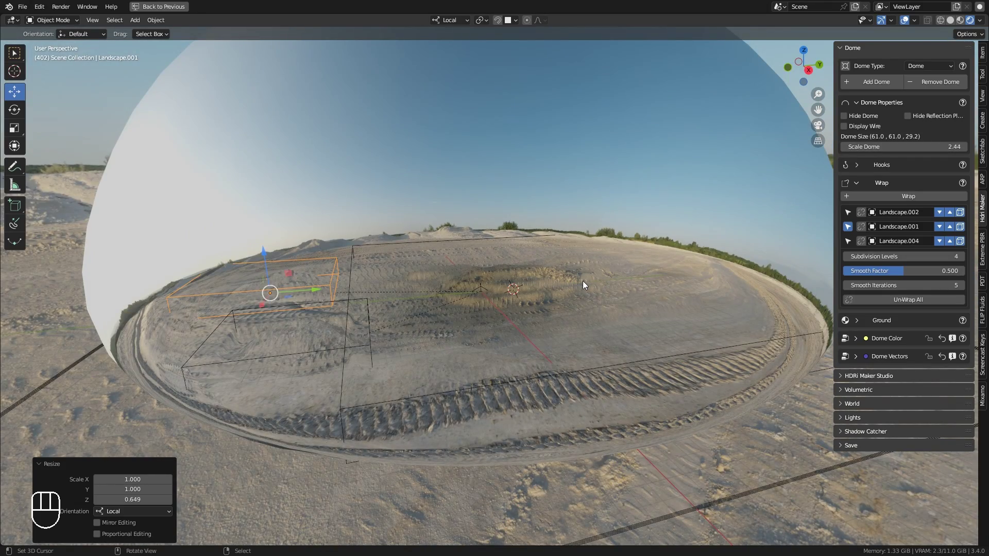
pyautogui.keyDown('shift'); pyautogui.moveTo(768, 242); pyautogui.dragTo(774, 257, button='middle'); pyautogui.keyUp('shift')
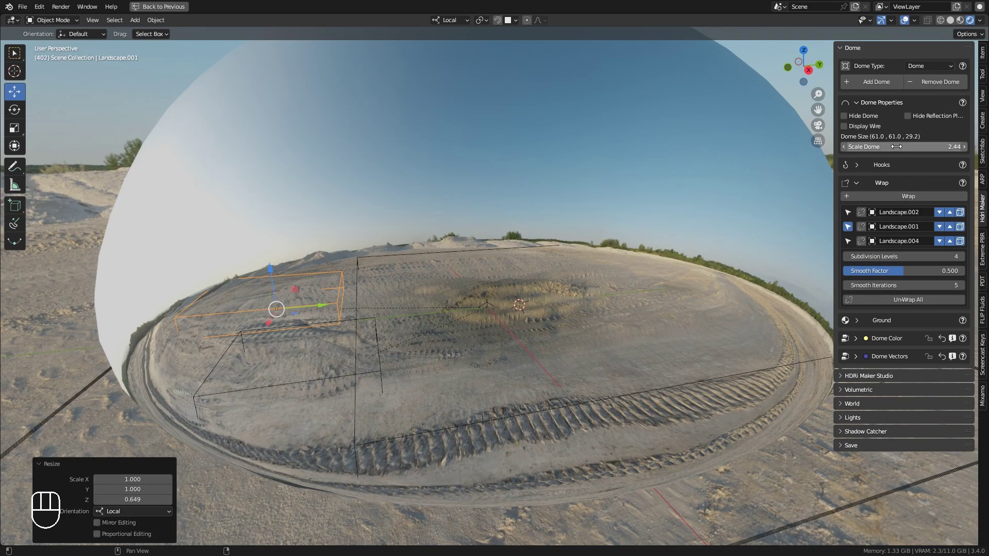
pyautogui.moveTo(904, 147)
pyautogui.mouseDown()
pyautogui.moveTo(945, 147)
pyautogui.moveTo(854, 147)
pyautogui.moveTo(896, 147)
pyautogui.mouseUp()
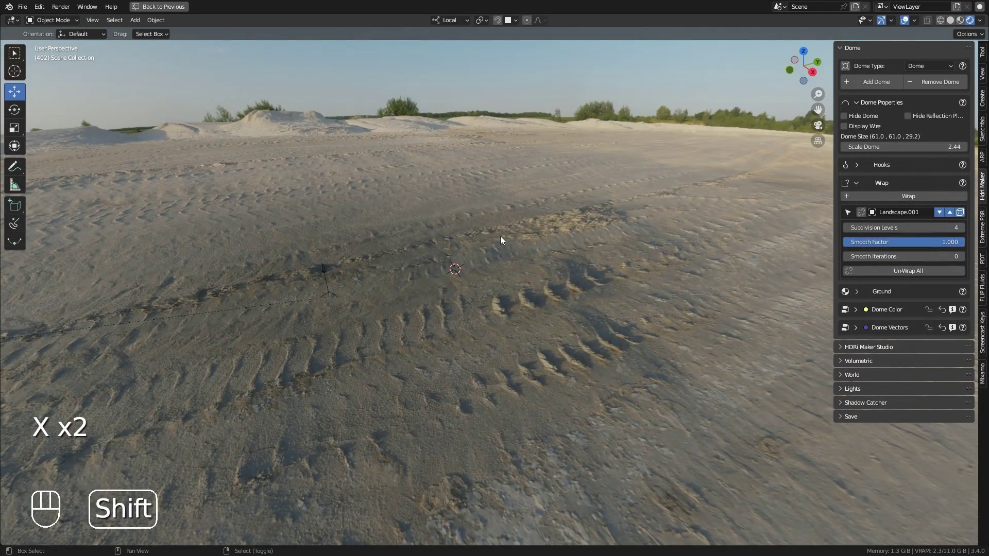
# Add a UV sphere at the 3D cursor and scale it up about 2.69 times.
pyautogui.hotkey('shift', 'a')
pyautogui.moveTo(499, 236)
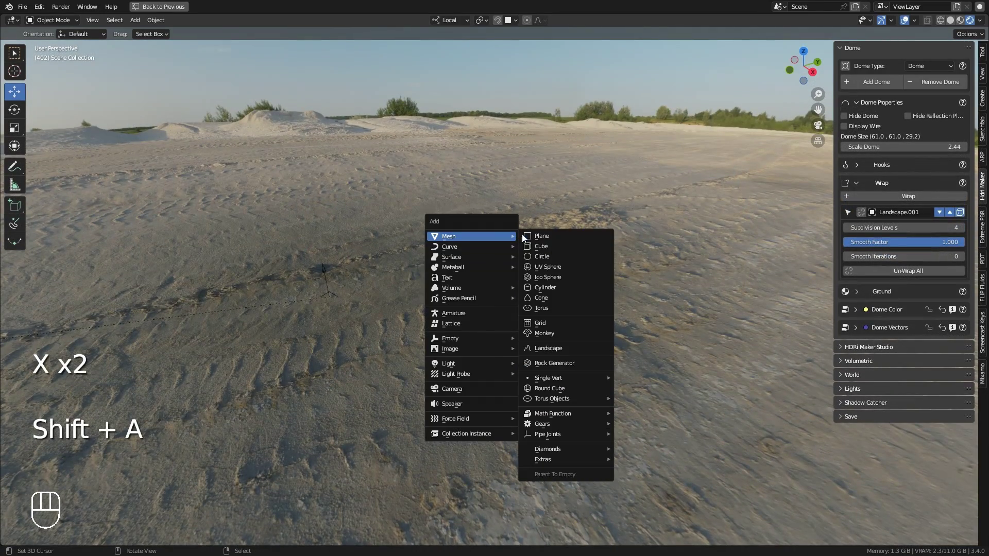
pyautogui.click(550, 267)
pyautogui.press('s')
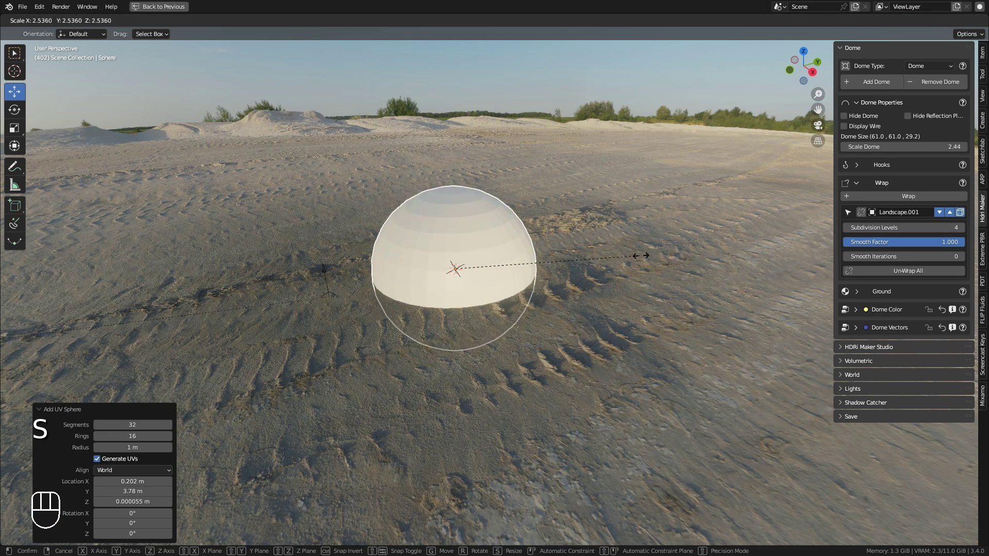
pyautogui.click(591, 259)
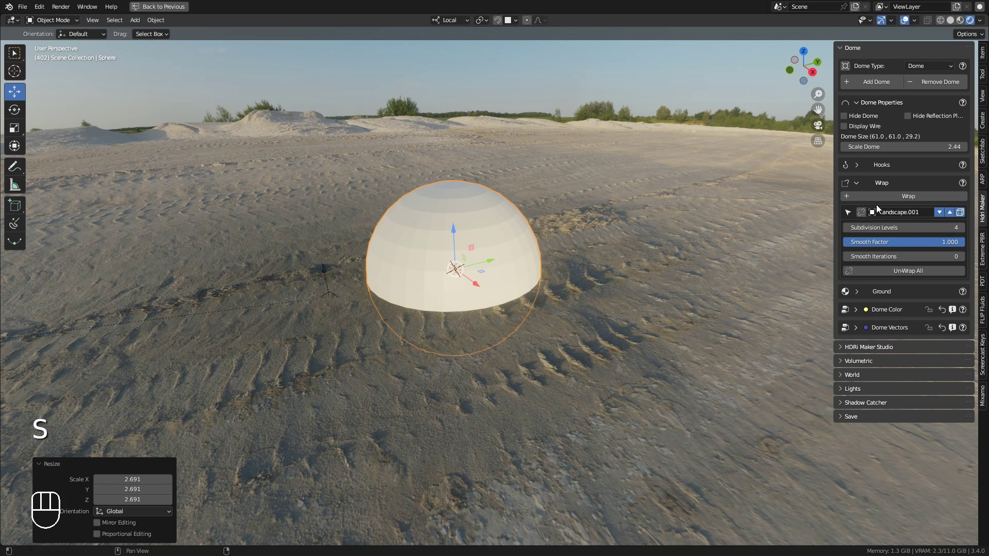
# Wrap the dome onto the sphere and show the sphere only as a bounding box.
pyautogui.click(890, 197)
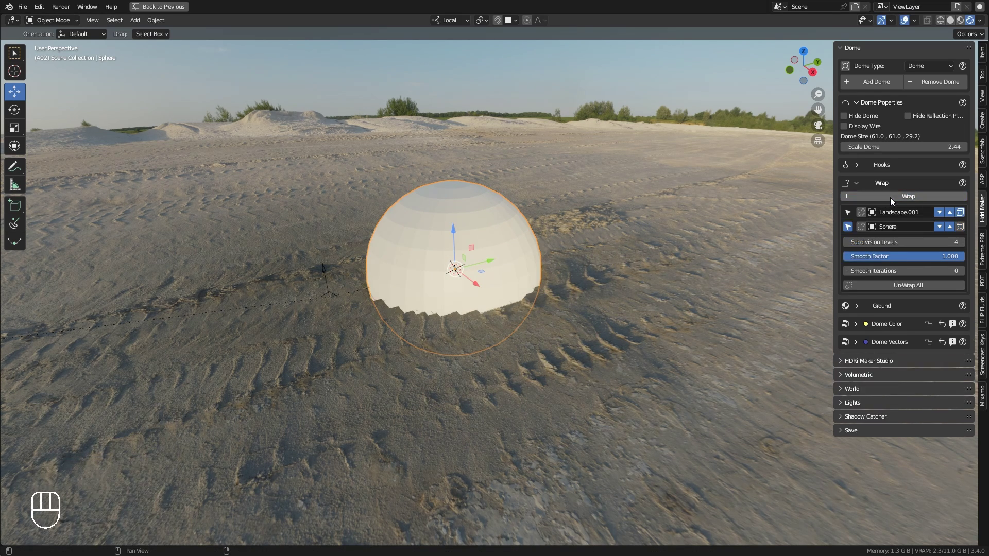
pyautogui.click(961, 228)
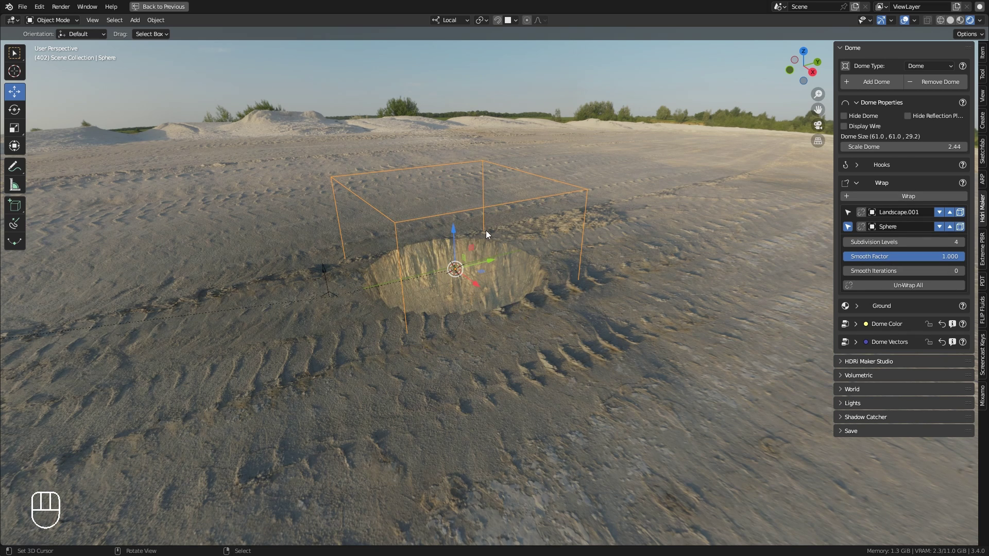
# Lower the wrapped sphere about 0.54 m and enlarge it about 1.97 times.
pyautogui.moveTo(457, 236); pyautogui.dragTo(488, 240)
pyautogui.press('s')
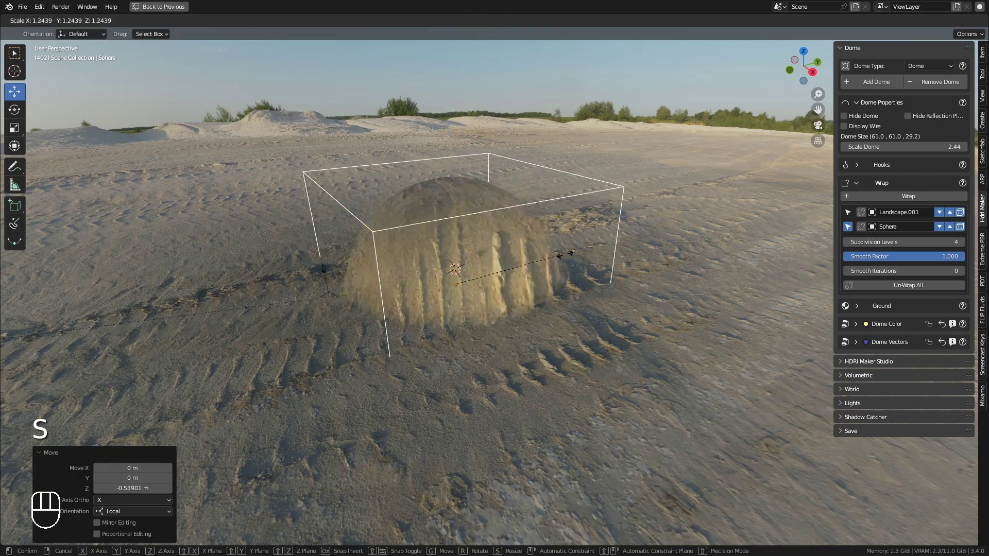
pyautogui.click(619, 252)
pyautogui.keyDown('shift'); pyautogui.moveTo(523, 280); pyautogui.dragTo(578, 294, button='middle'); pyautogui.keyUp('shift')
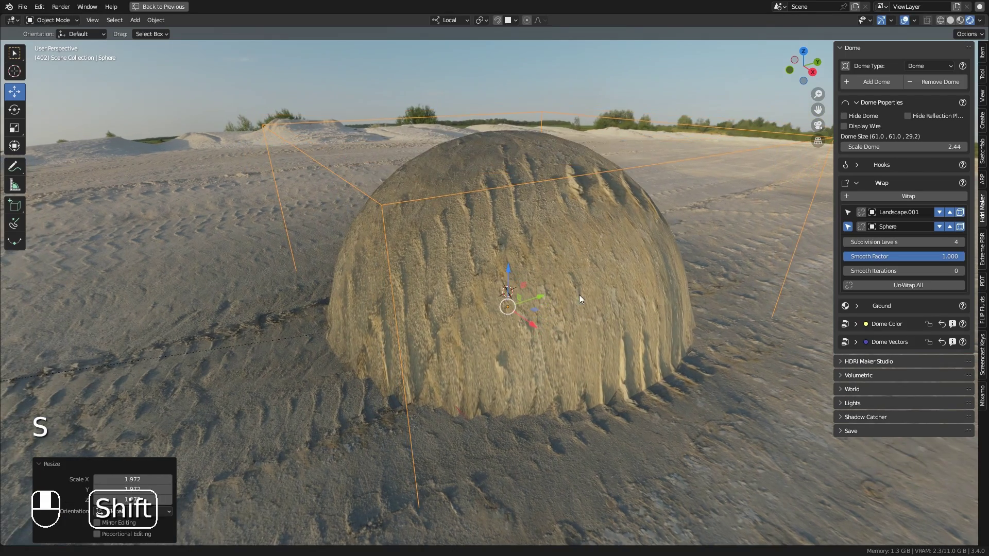
# Turn off the sphere's upward wrap projection to form a crater, and enlarge the sphere about 1.39 times.
pyautogui.click(950, 227)
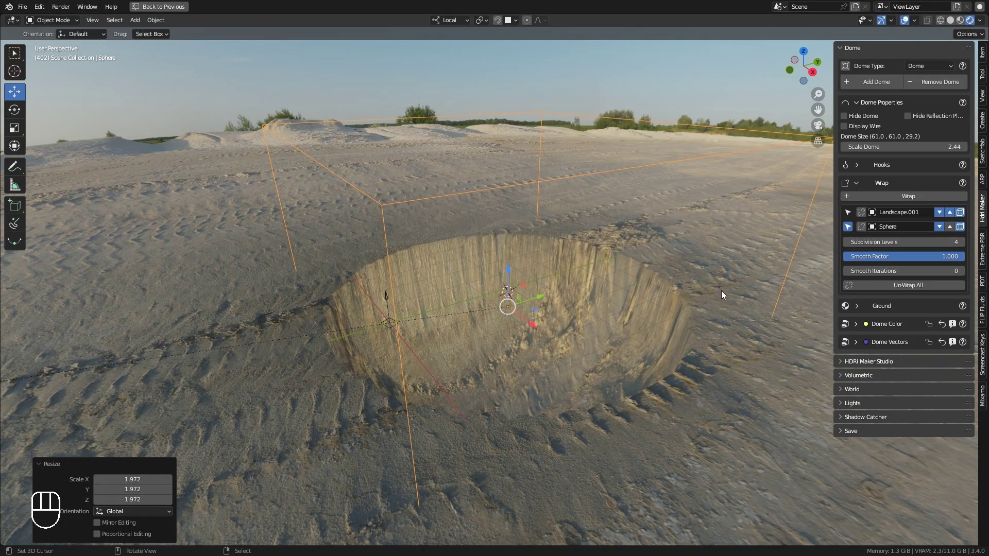
pyautogui.press('s')
pyautogui.click(681, 304)
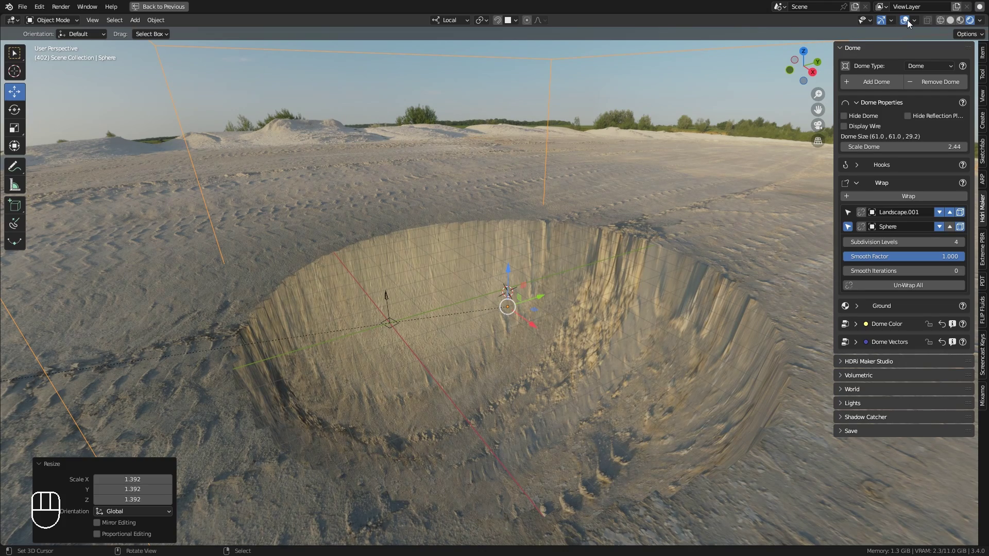
pyautogui.keyDown('shift'); pyautogui.moveTo(660, 248); pyautogui.dragTo(597, 245, button='middle'); pyautogui.keyUp('shift')
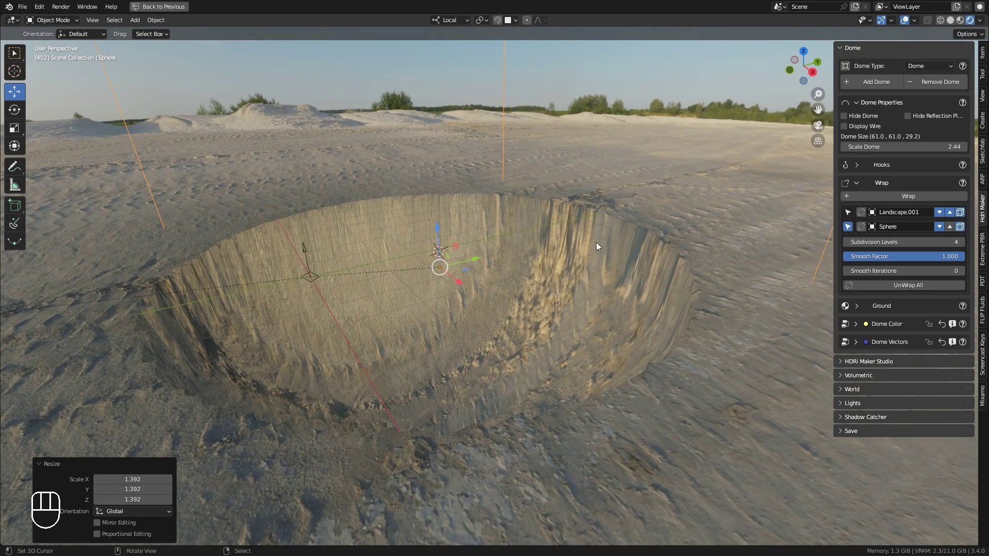
# Display the dome's wireframe and set the wrap's smooth iterations to 18.
pyautogui.click(845, 127)
pyautogui.keyDown('shift'); pyautogui.moveTo(677, 323); pyautogui.dragTo(666, 276, button='middle'); pyautogui.keyUp('shift')
pyautogui.moveTo(666, 276); pyautogui.dragTo(664, 299, button='middle')
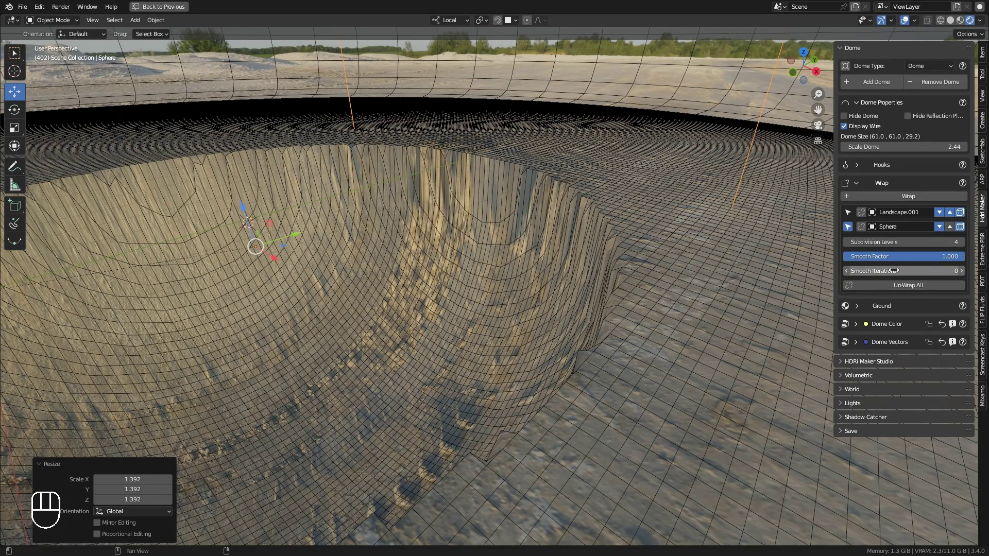
pyautogui.moveTo(894, 270); pyautogui.dragTo(964, 256)
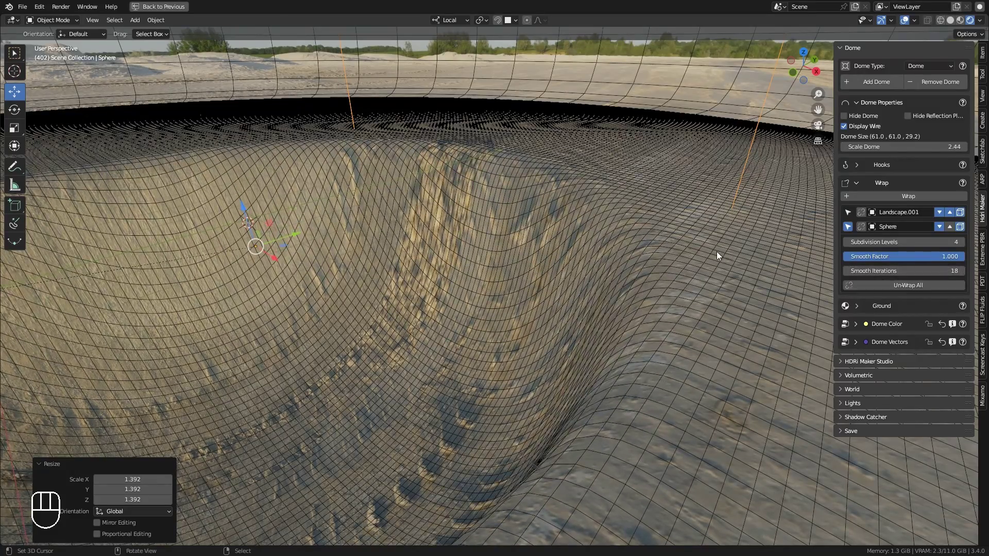
# Move the sphere about 1 m along its local X axis and hide the dome's wireframe.
pyautogui.scroll(-6, 641, 231)
pyautogui.moveTo(585, 232); pyautogui.dragTo(642, 234, button='middle')
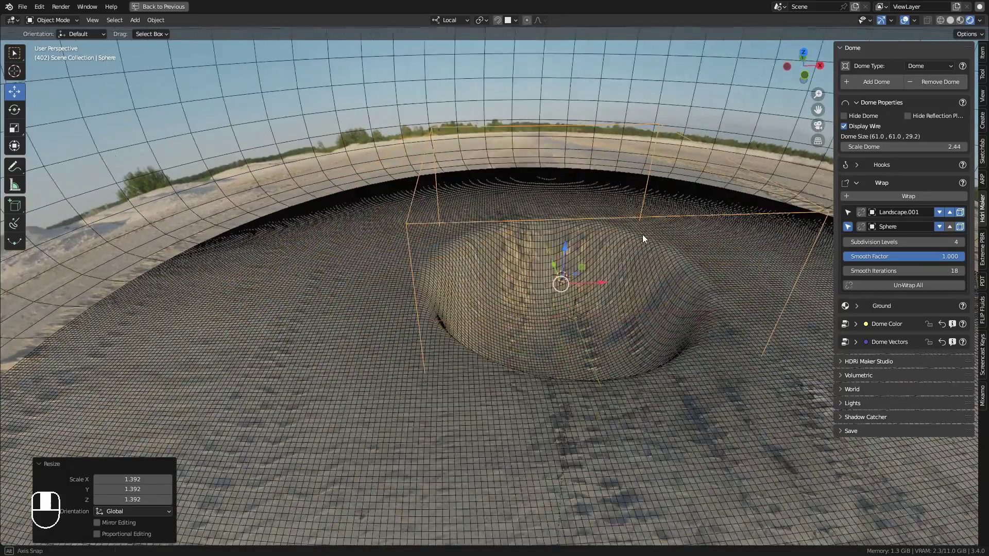
pyautogui.moveTo(602, 282)
pyautogui.mouseDown()
pyautogui.moveTo(471, 285)
pyautogui.moveTo(634, 280)
pyautogui.moveTo(593, 282)
pyautogui.mouseUp()
pyautogui.click(844, 126)
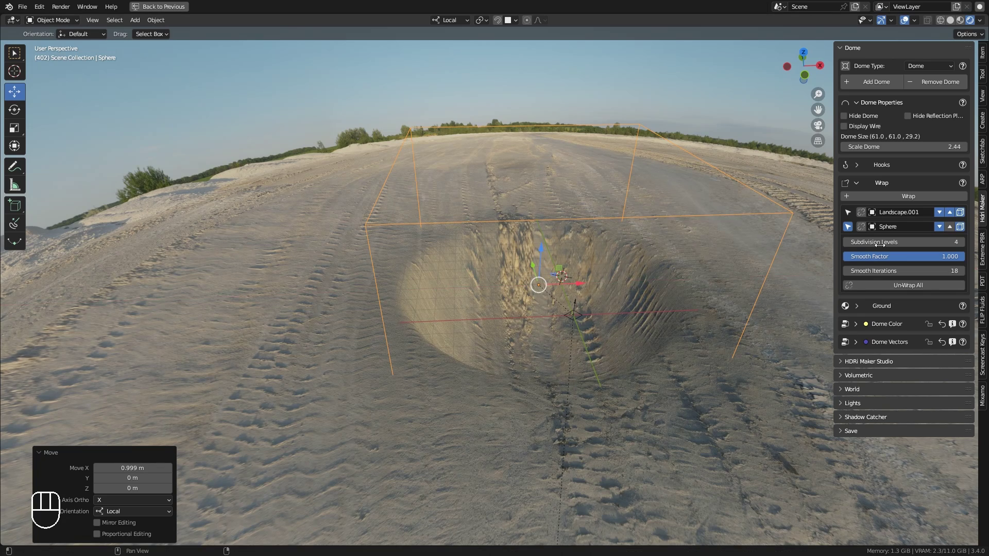
# Turn off the sphere's downward wrap projection and move the sphere along its local X axis.
pyautogui.click(939, 227)
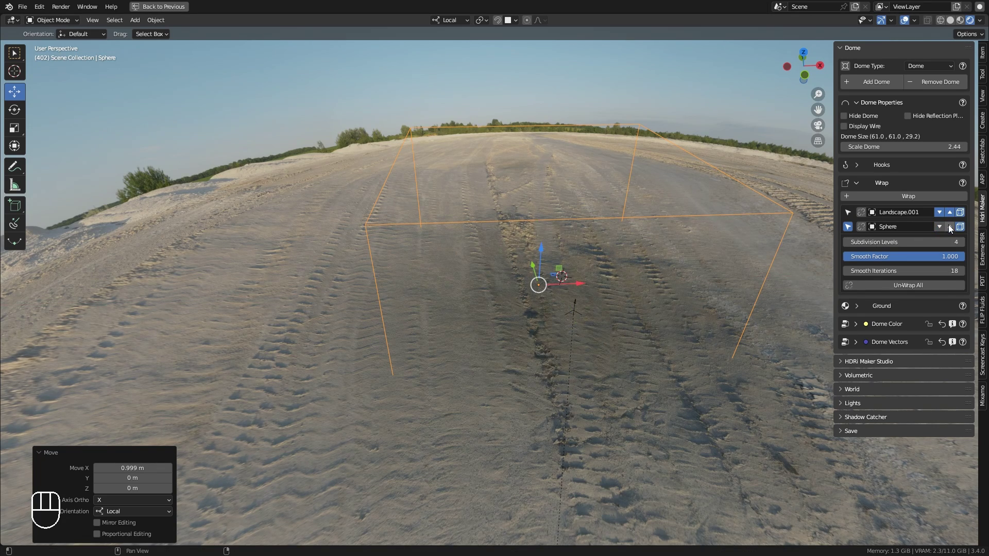
pyautogui.moveTo(573, 280); pyautogui.dragTo(512, 305)
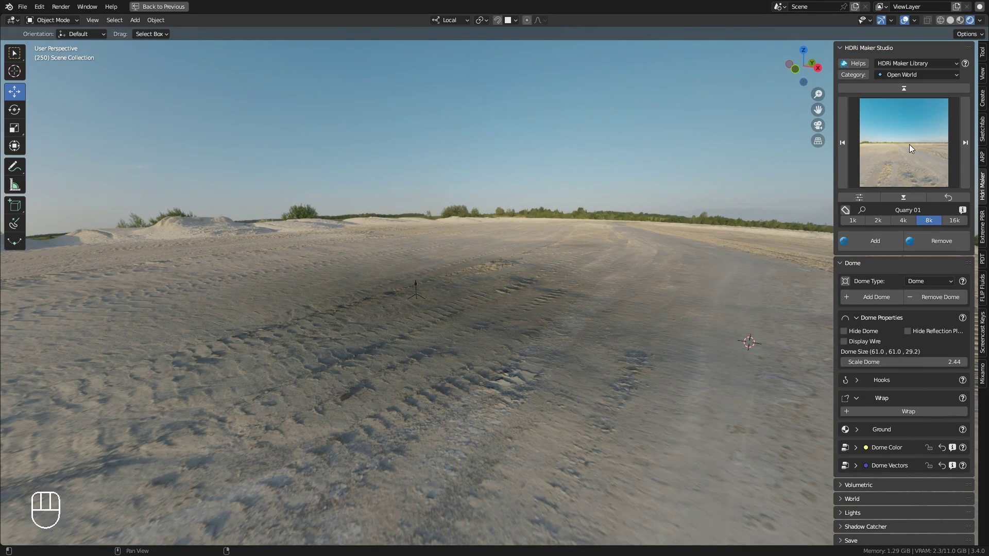
# Replace the dome's background with the Cape Hill HDRI from the Open World category at 8k.
pyautogui.click(911, 142)
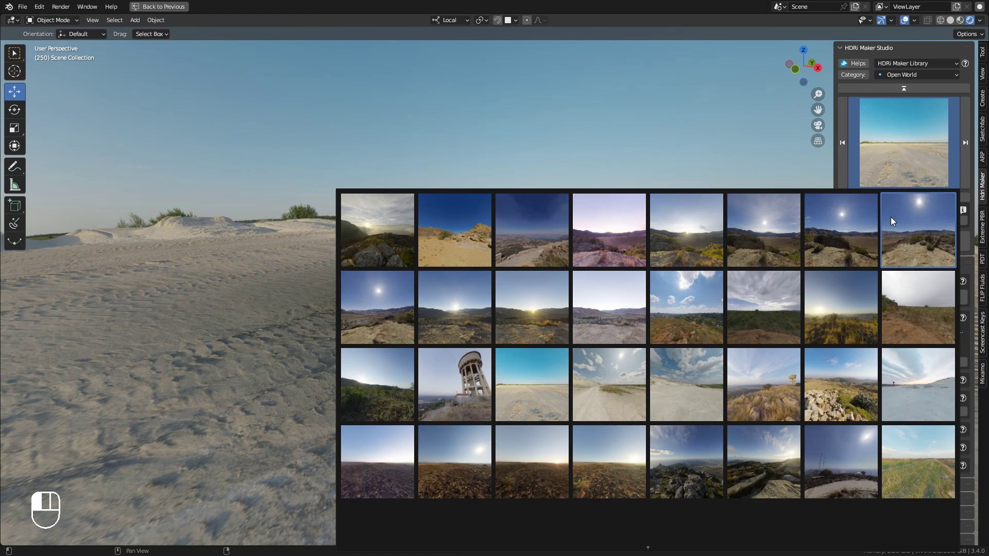
pyautogui.click(391, 264)
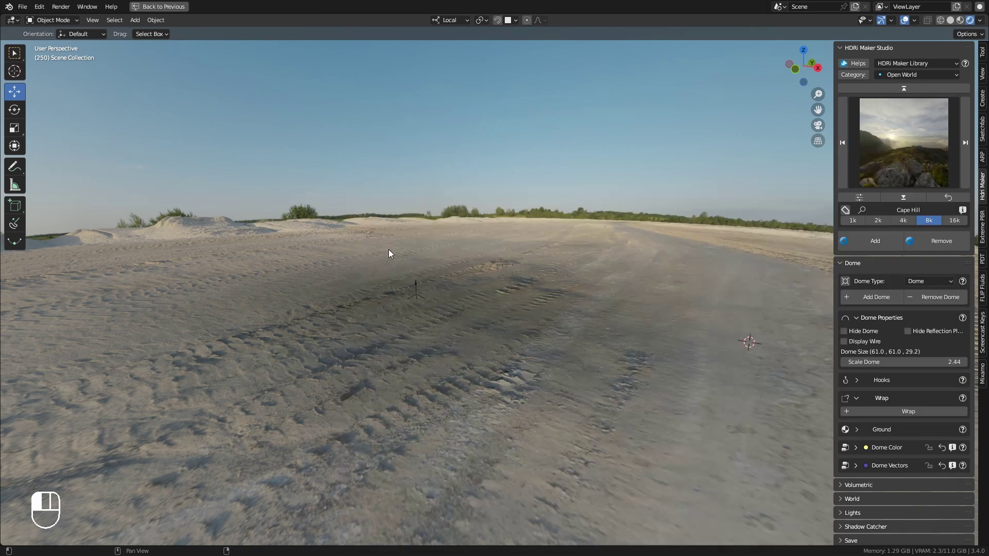
pyautogui.click(869, 242)
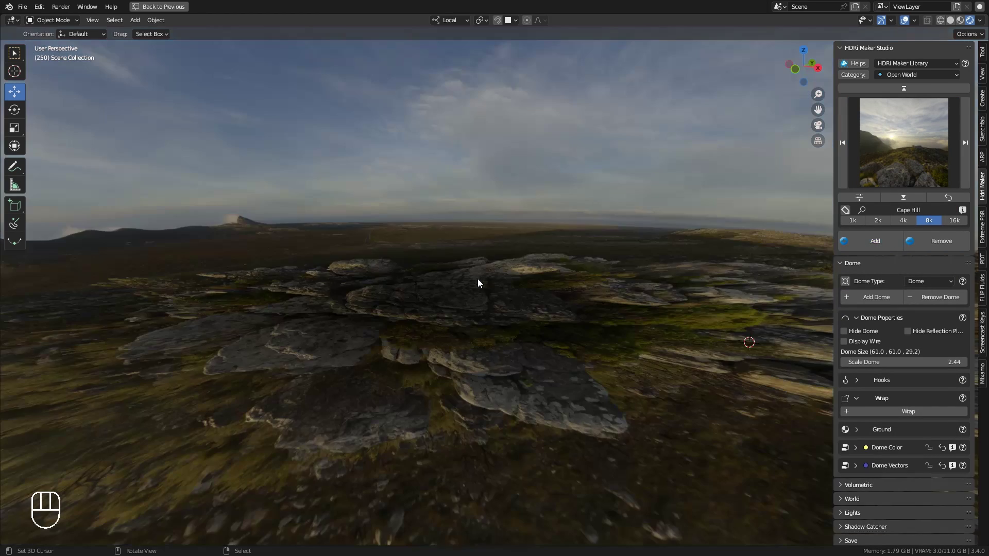
# Add a Landscape mesh at the 3D cursor and scale it up uniformly about 15 times.
pyautogui.moveTo(370, 276); pyautogui.dragTo(439, 303, button='middle')
pyautogui.hotkey('shift', 'a')
pyautogui.moveTo(439, 302)
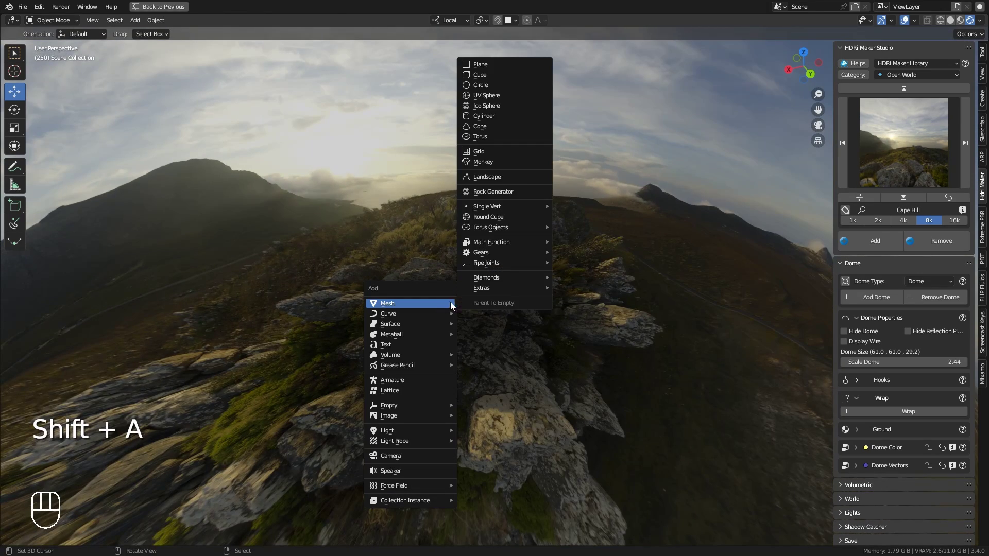
pyautogui.click(523, 176)
pyautogui.press('s')
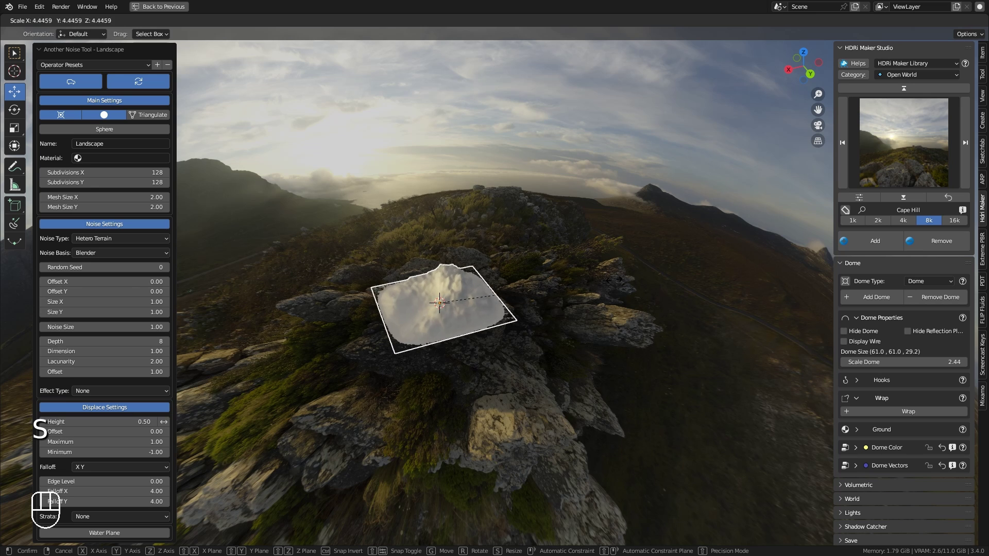
pyautogui.click(2, 239)
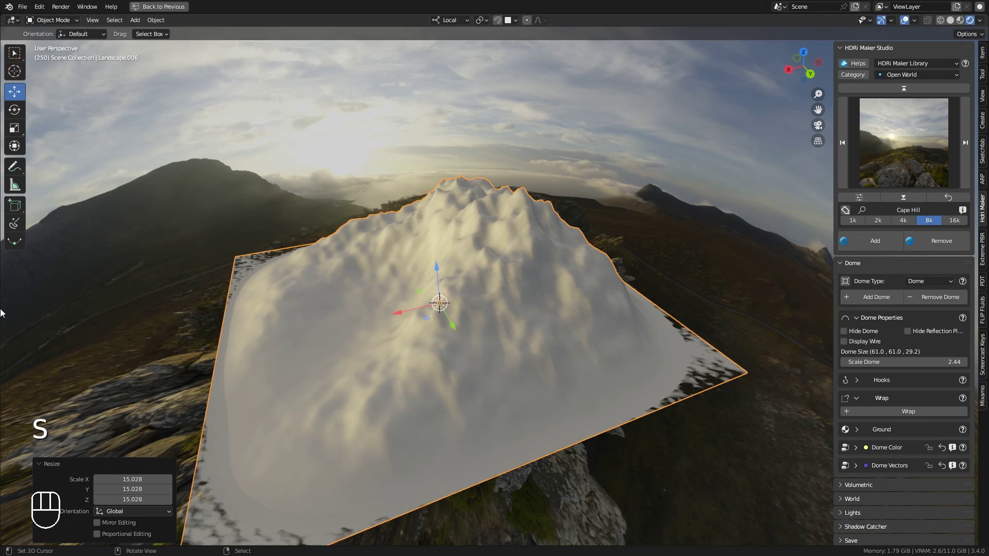
# Wrap the dome onto the new landscape with subdivision level 4 and display the landscape only as bounds.
pyautogui.click(854, 50)
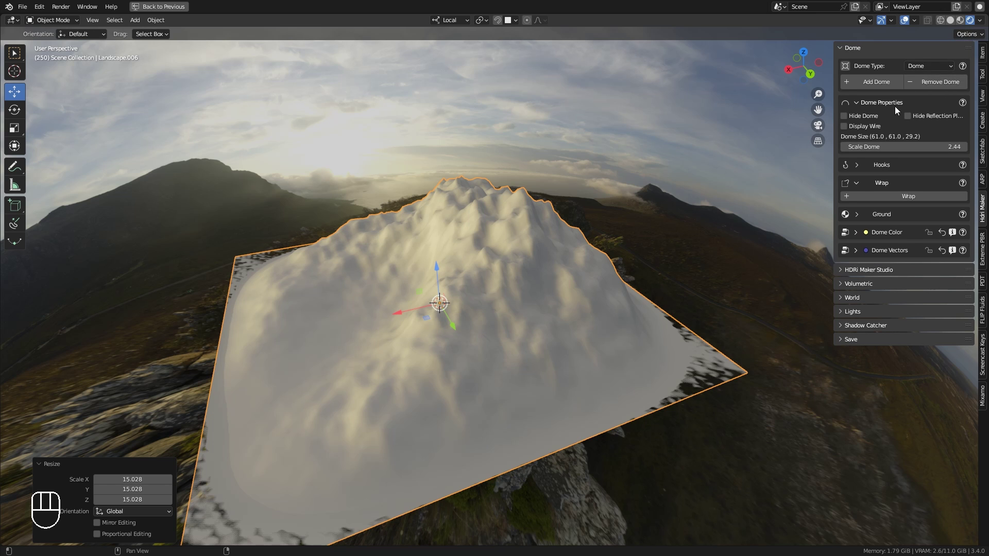
pyautogui.click(871, 195)
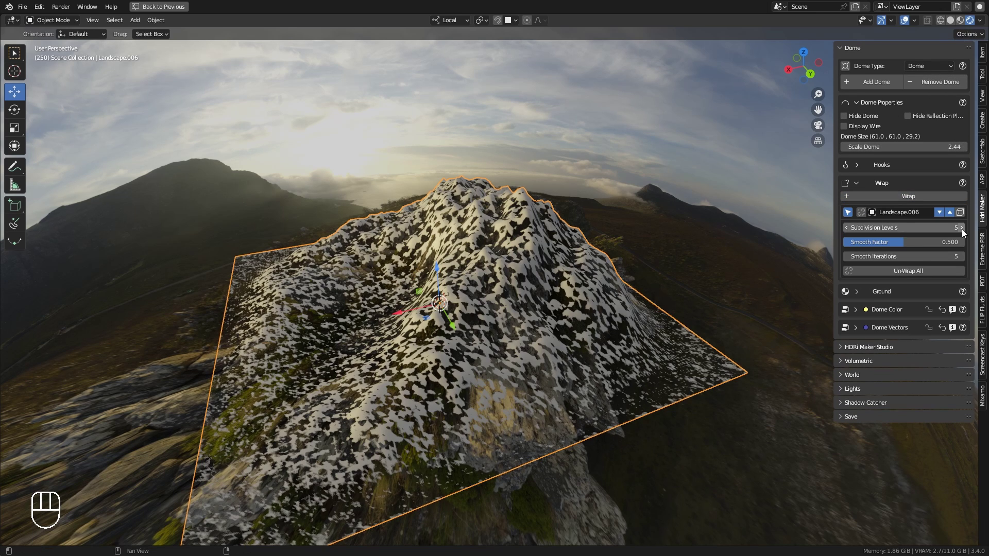
pyautogui.click(847, 228)
pyautogui.click(960, 213)
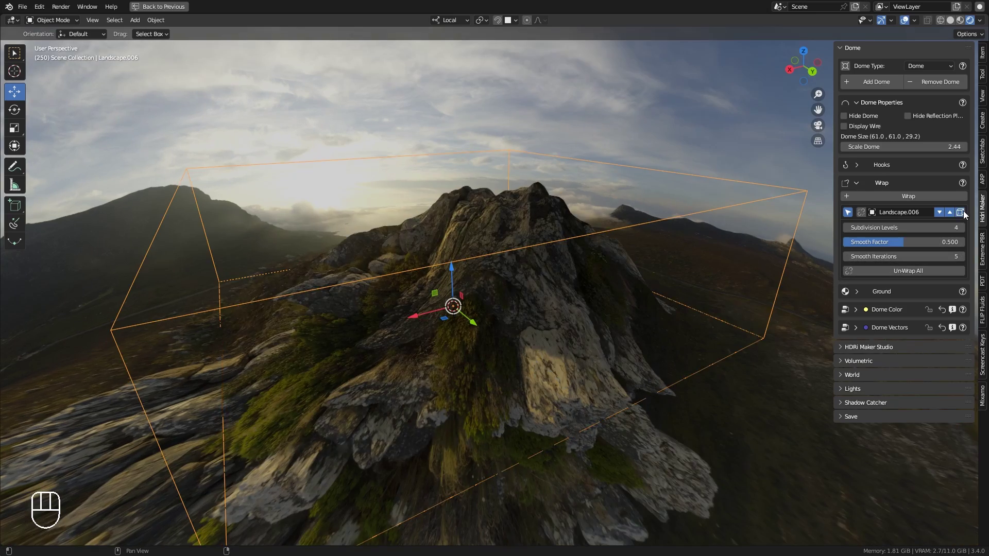
# Move the landscape about 6.15 m along its local X axis and scale it up uniformly about 1.44 times.
pyautogui.moveTo(693, 270); pyautogui.dragTo(662, 281, button='middle')
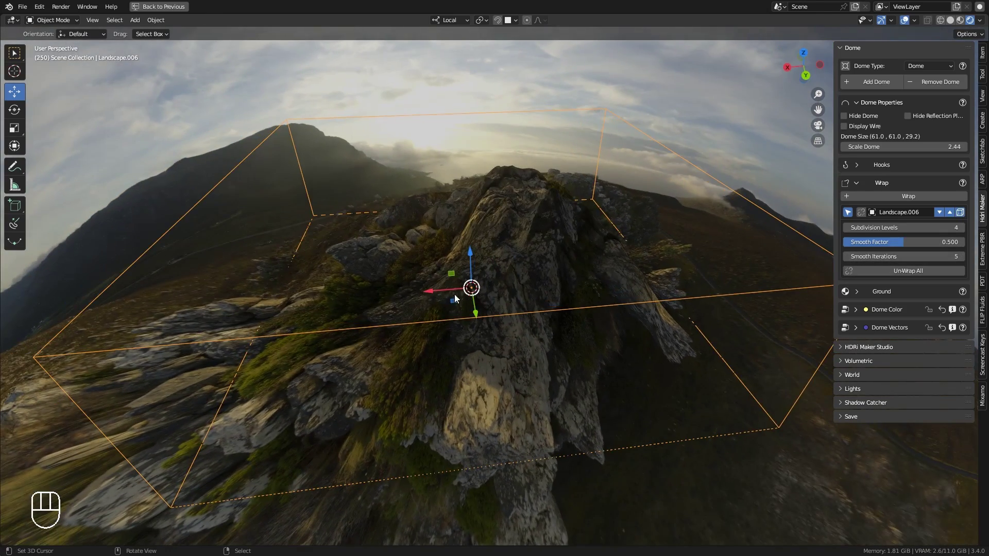
pyautogui.moveTo(419, 296); pyautogui.dragTo(339, 299)
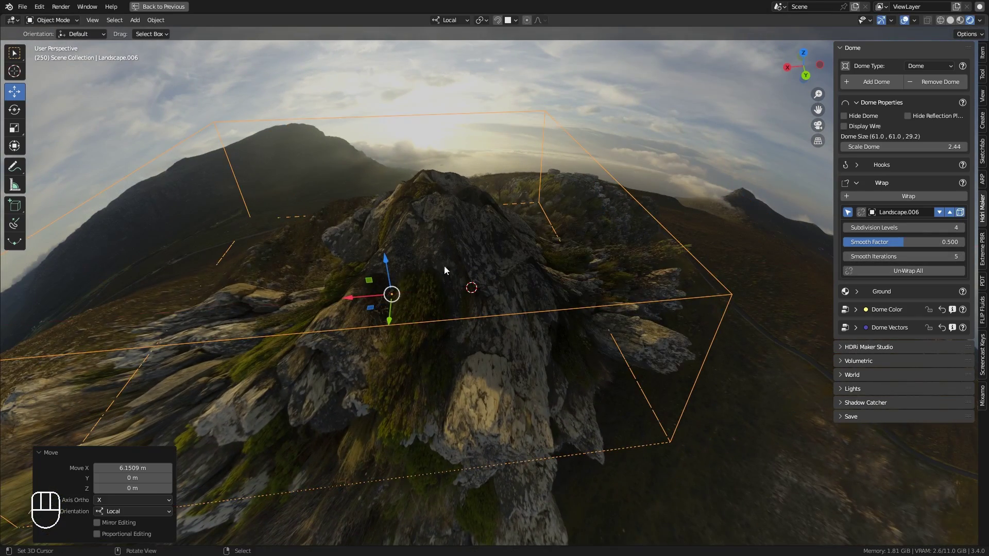
pyautogui.press('s')
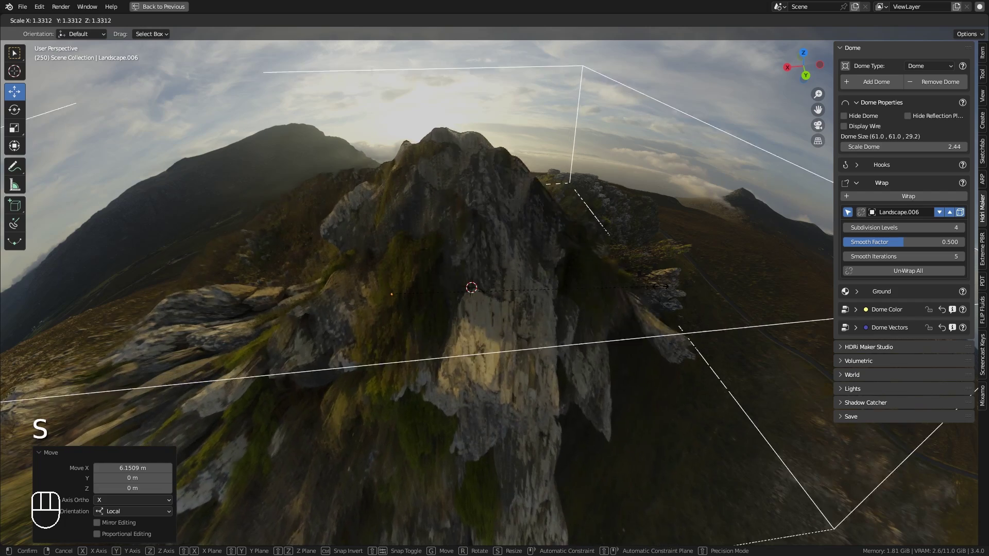
pyautogui.click(674, 285)
# Lower the landscape's relief by scaling it down slightly along its local Z axis.
pyautogui.press('s')
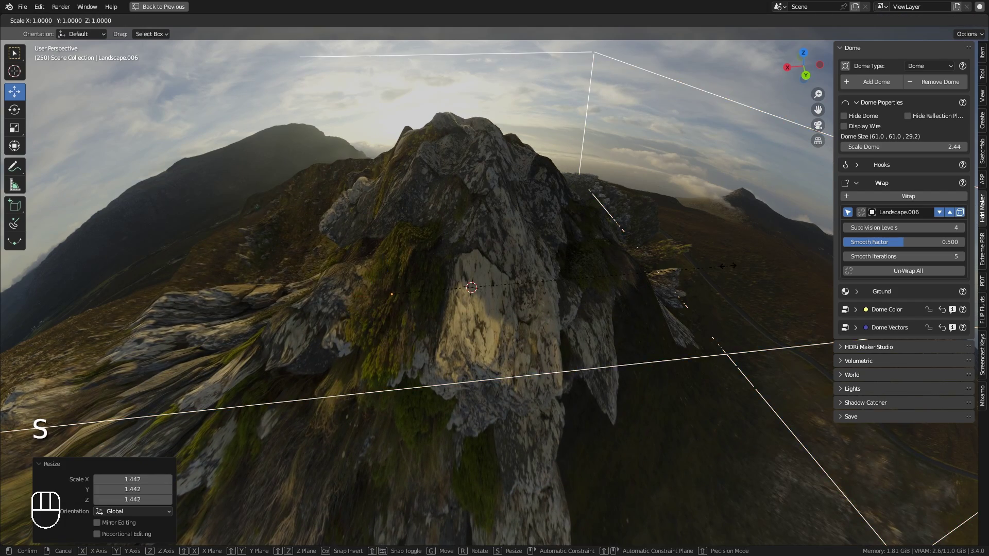
pyautogui.press('z')
pyautogui.press('z')
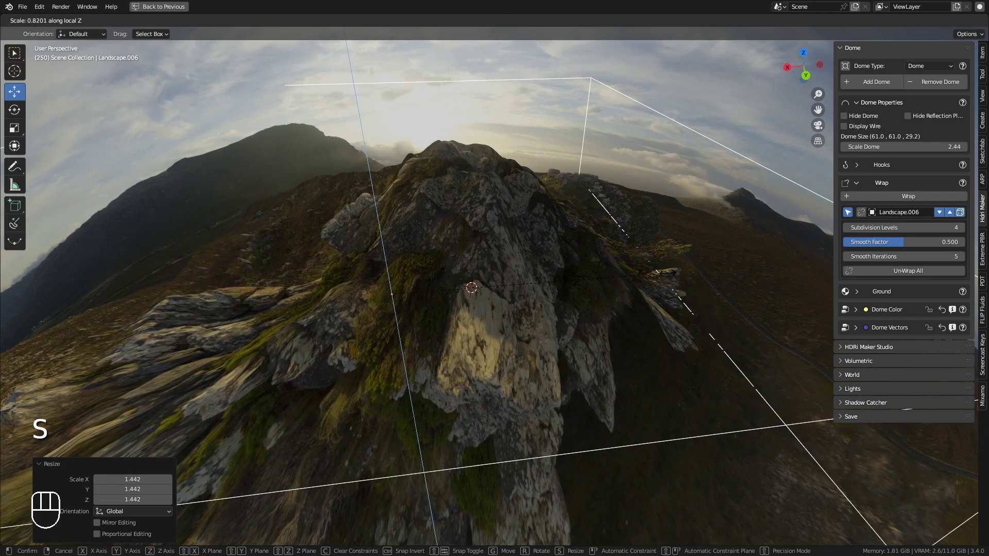
pyautogui.click(578, 254)
# Flatten the landscape's peak by scaling a face there to 0 along local Z with smooth proportional editing, size about 6.12.
pyautogui.moveTo(579, 254); pyautogui.dragTo(533, 304, button='middle')
pyautogui.press('Tab')
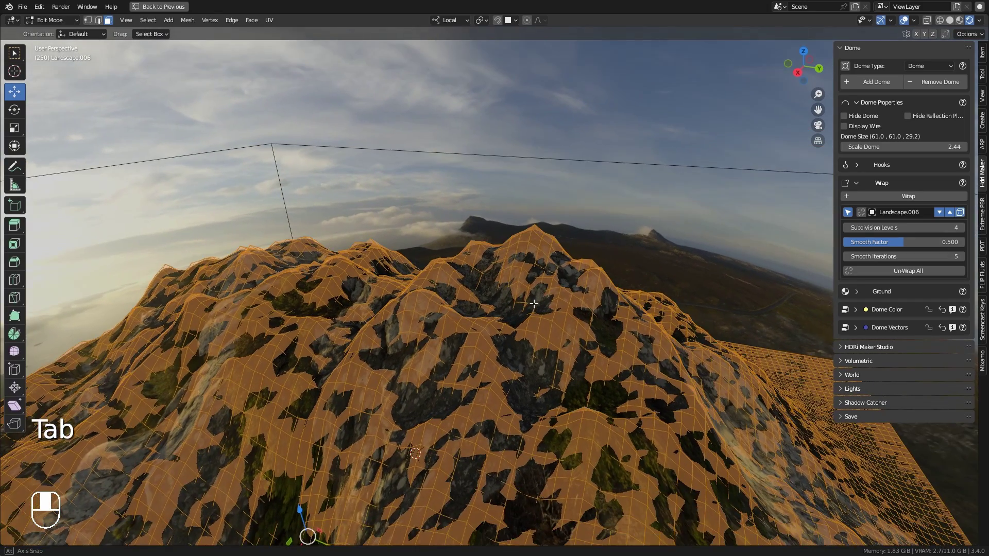
pyautogui.click(515, 286)
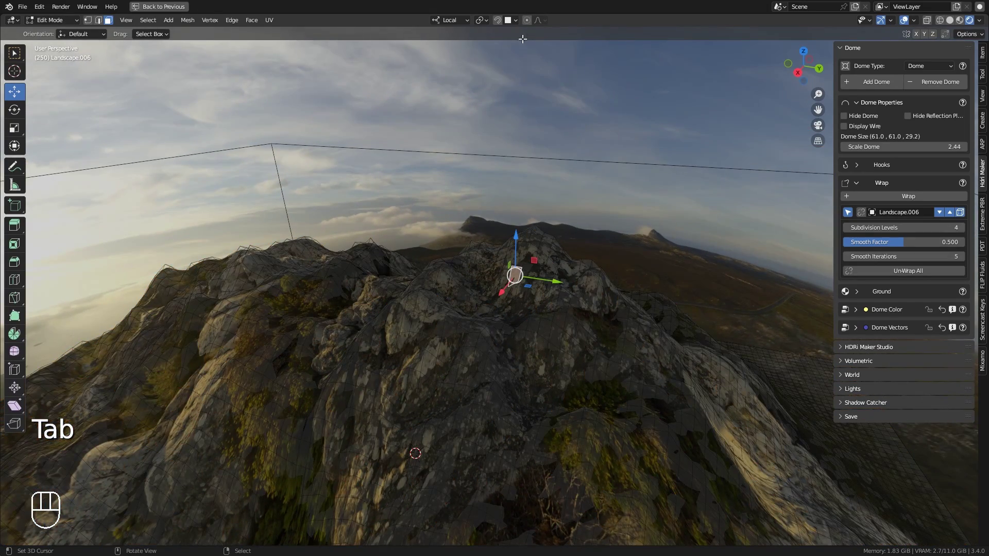
pyautogui.press('s')
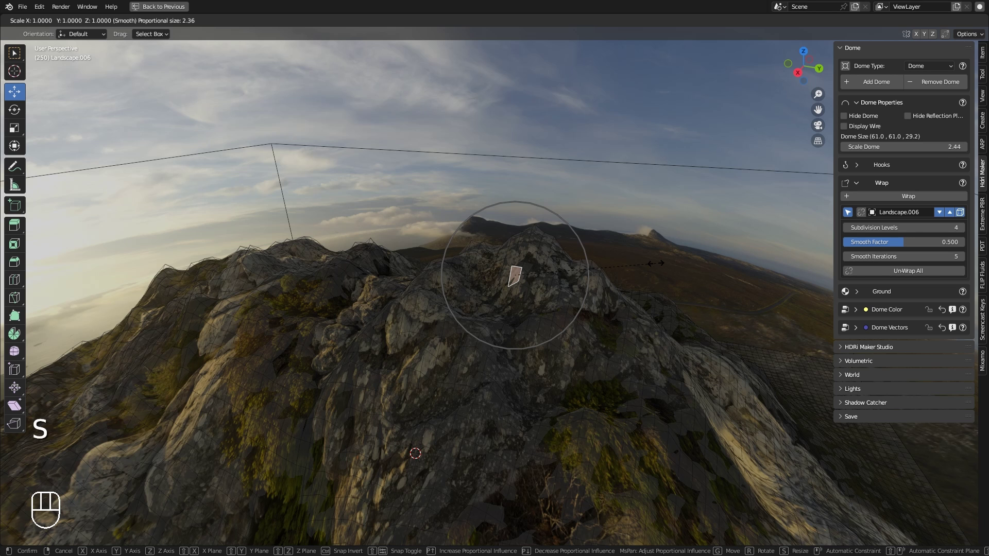
pyautogui.scroll(-4, 415, 453)
pyautogui.press('z')
pyautogui.press('z')
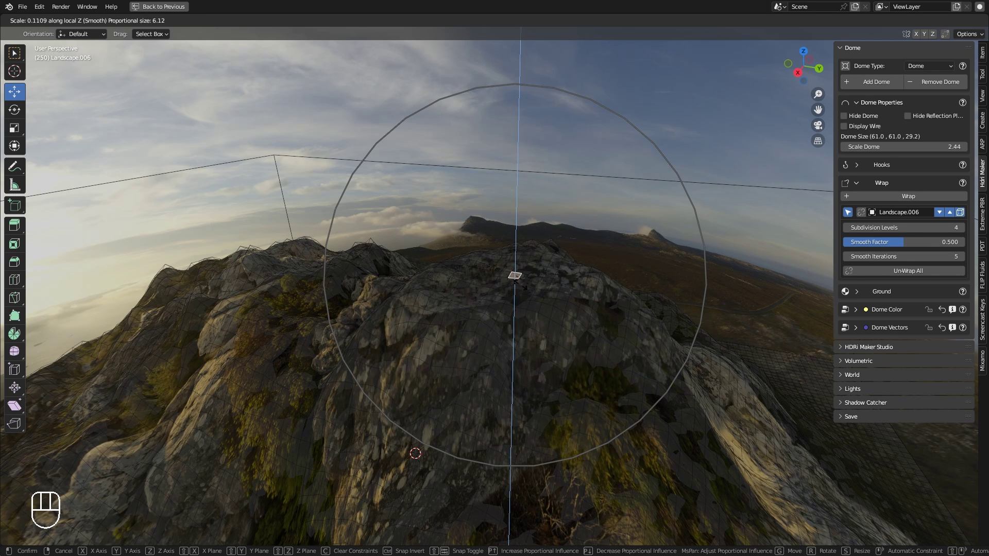
pyautogui.click(515, 276)
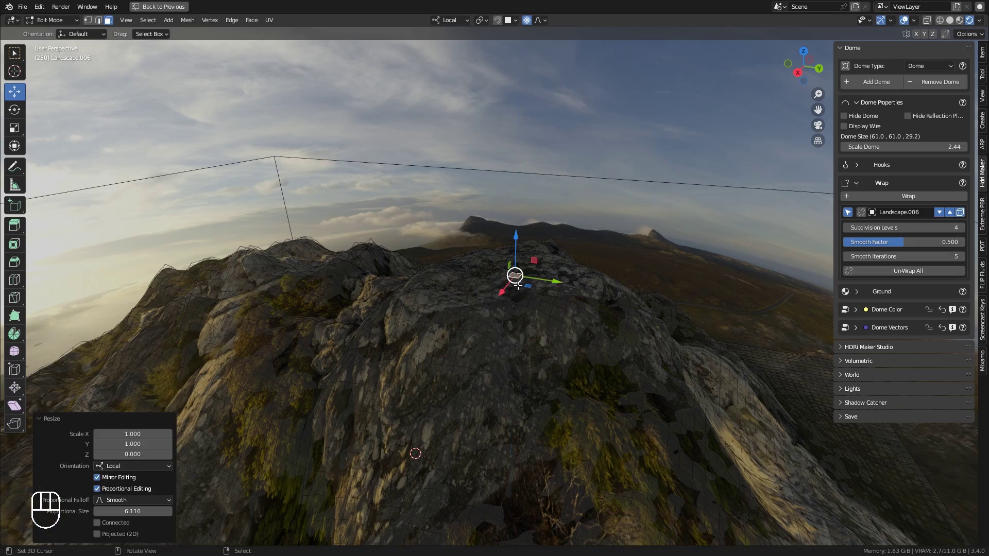
pyautogui.press('Tab')
# Hide the sidebar and examine the flattened rocky summit and surrounding dome from several angles.
pyautogui.moveTo(518, 285); pyautogui.dragTo(464, 325, button='middle')
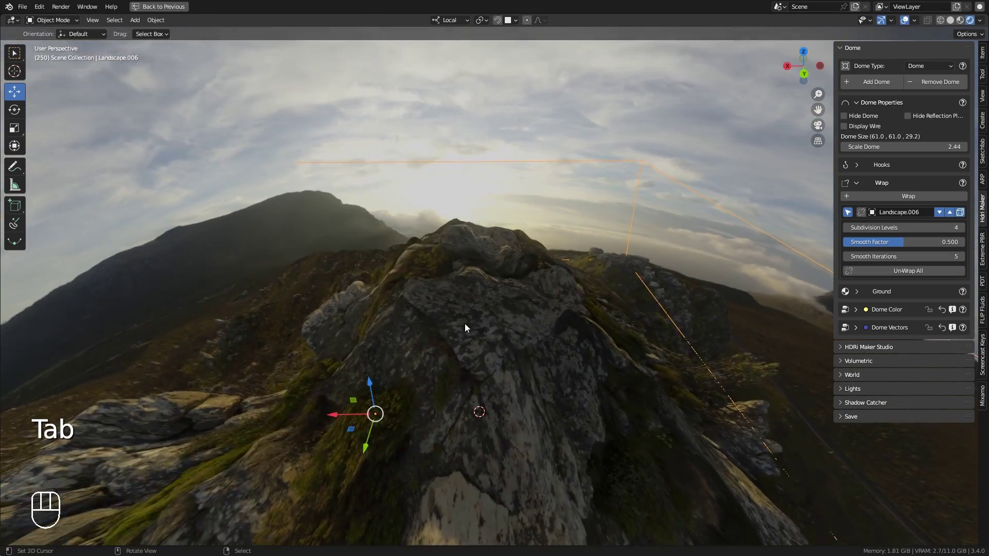
pyautogui.scroll(3, 465, 323)
pyautogui.moveTo(515, 301); pyautogui.dragTo(343, 295, button='middle')
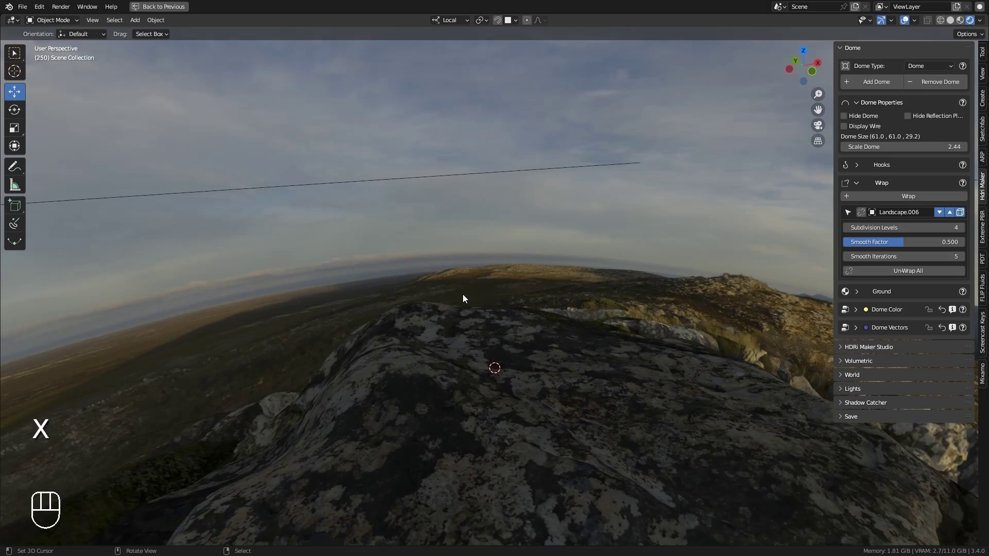
pyautogui.press('n')
pyautogui.moveTo(500, 294); pyautogui.dragTo(455, 304, button='middle')
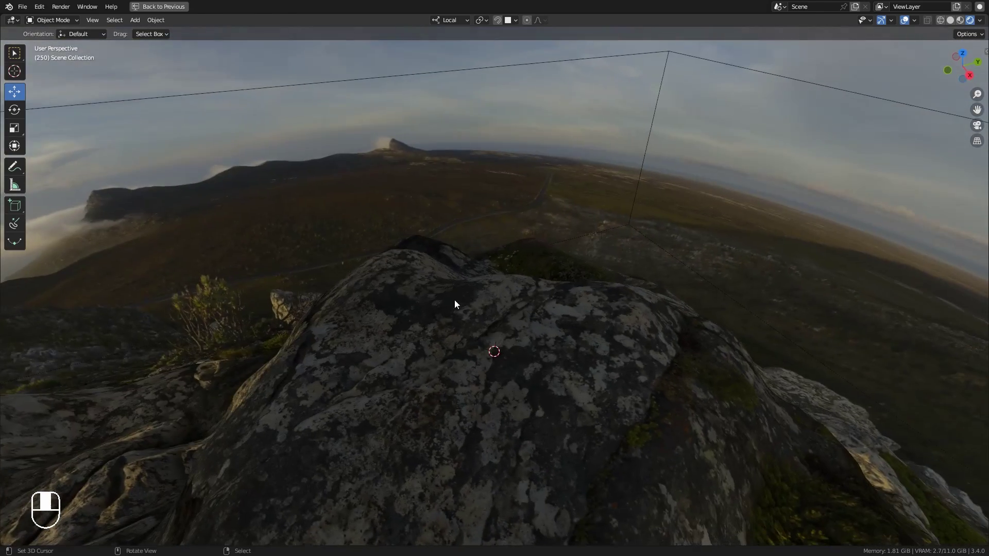